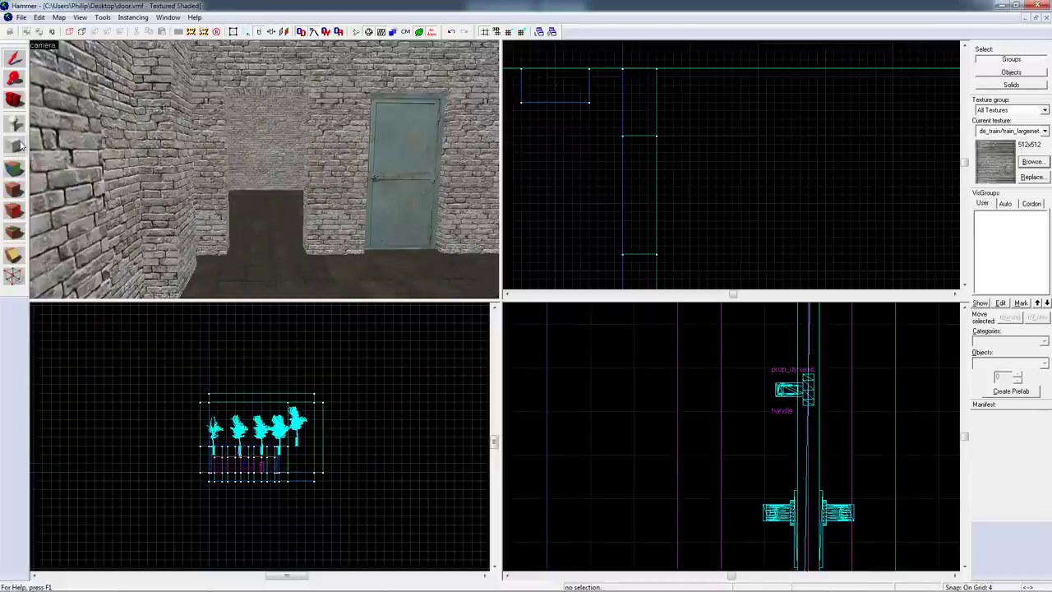
# Ready the Block tool and choose the metal/metaldoor028a texture by filtering the texture browser for "door"
pyautogui.click(16, 146)
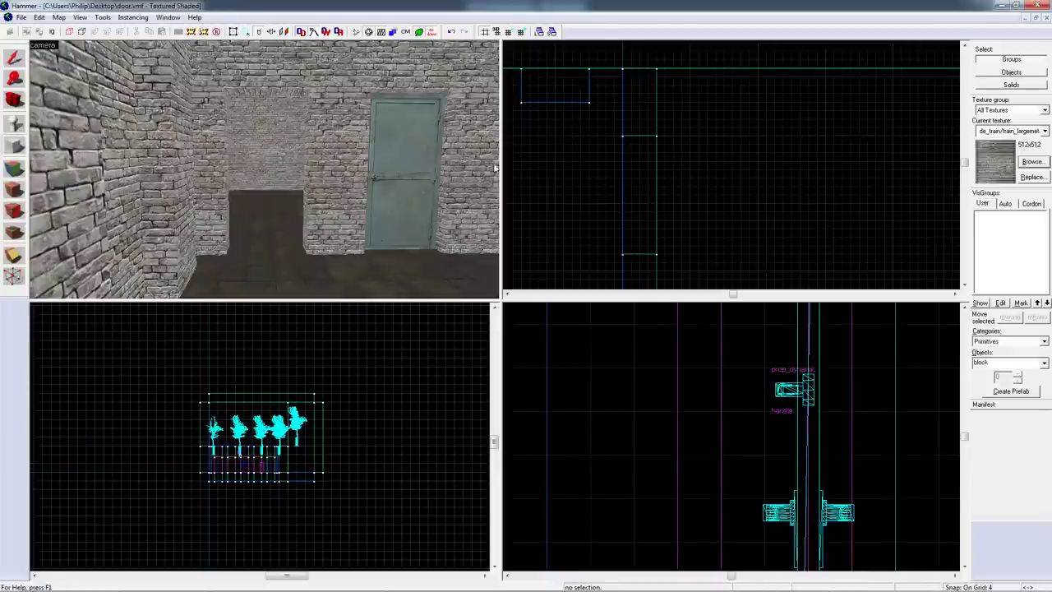
pyautogui.click(1027, 163)
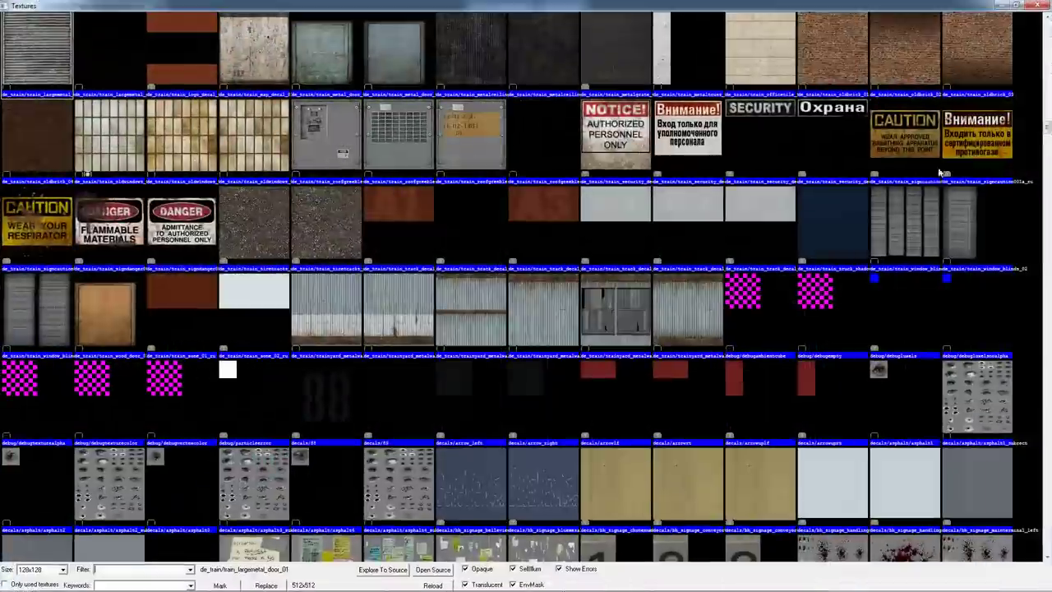
pyautogui.write('door')
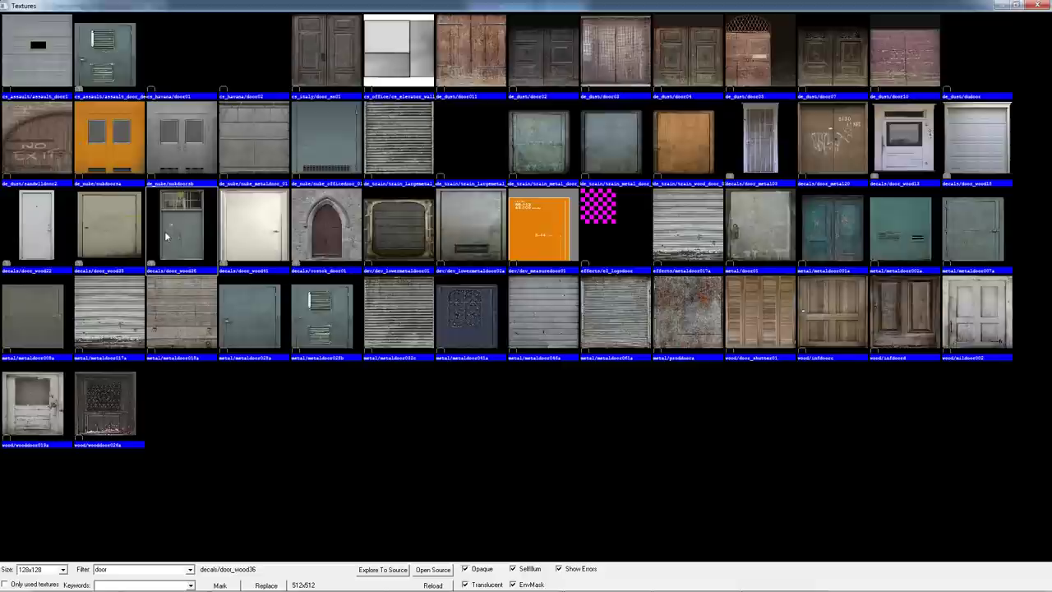
pyautogui.click(247, 237)
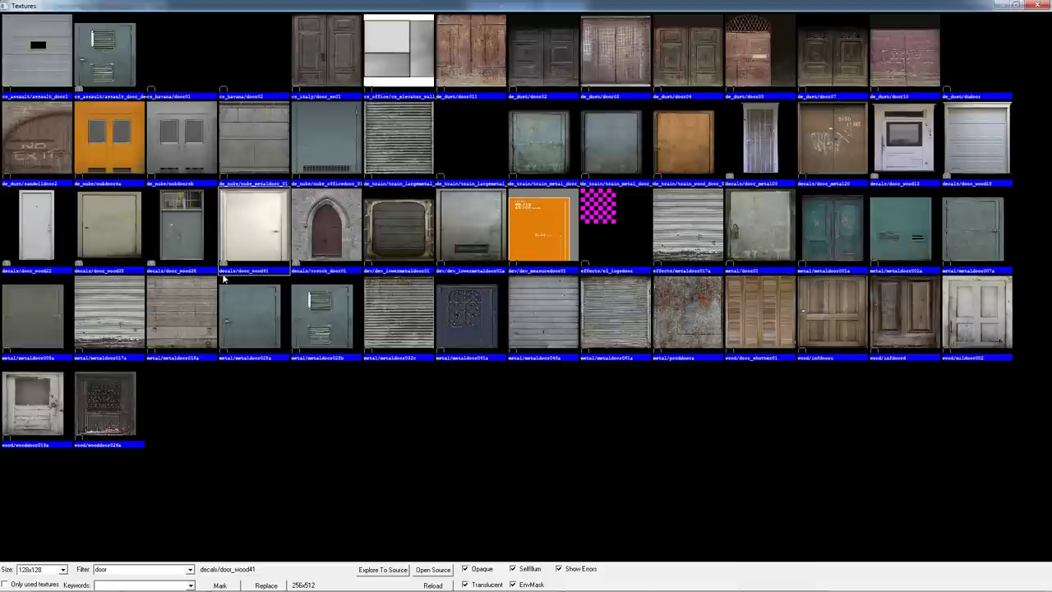
pyautogui.doubleClick(254, 337)
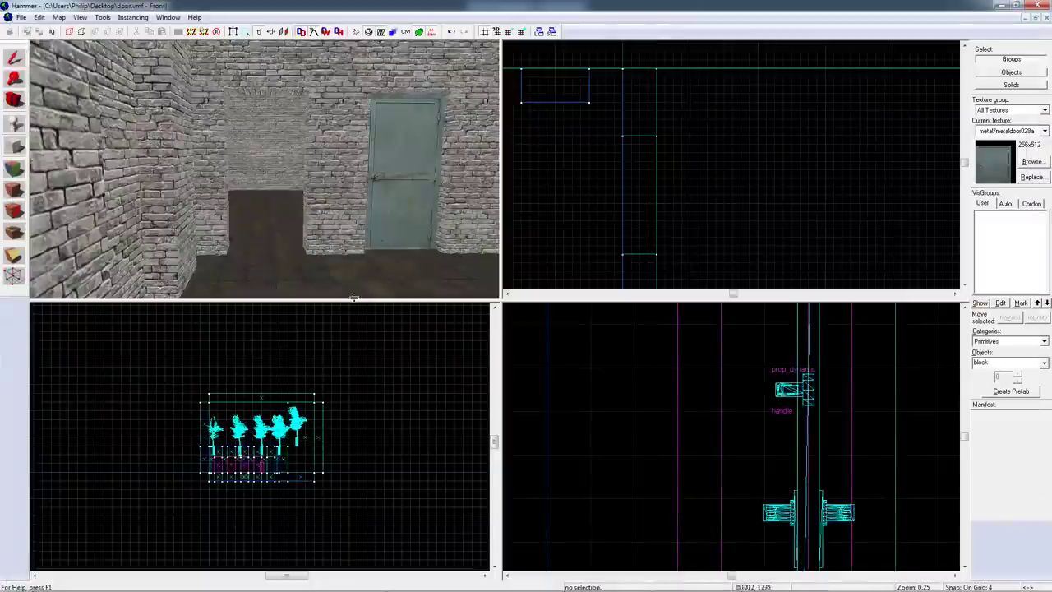
# Create a door block 4 units thick, 56 wide and 112 high in the empty doorway
pyautogui.moveTo(634, 132); pyautogui.dragTo(649, 257)
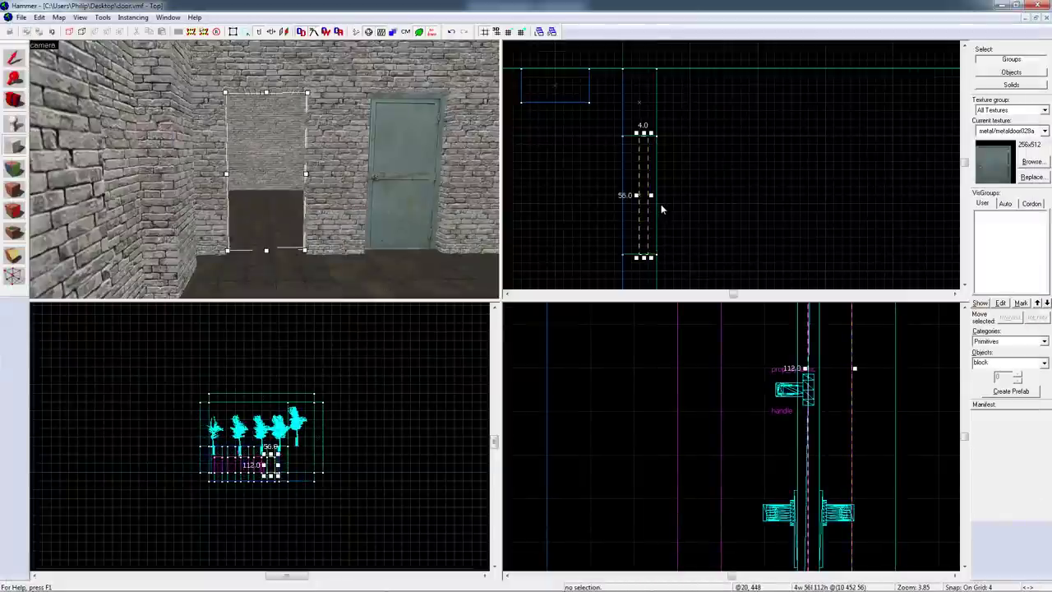
pyautogui.press('Return')
pyautogui.press('z')
pyautogui.press('w')
pyautogui.press('s')
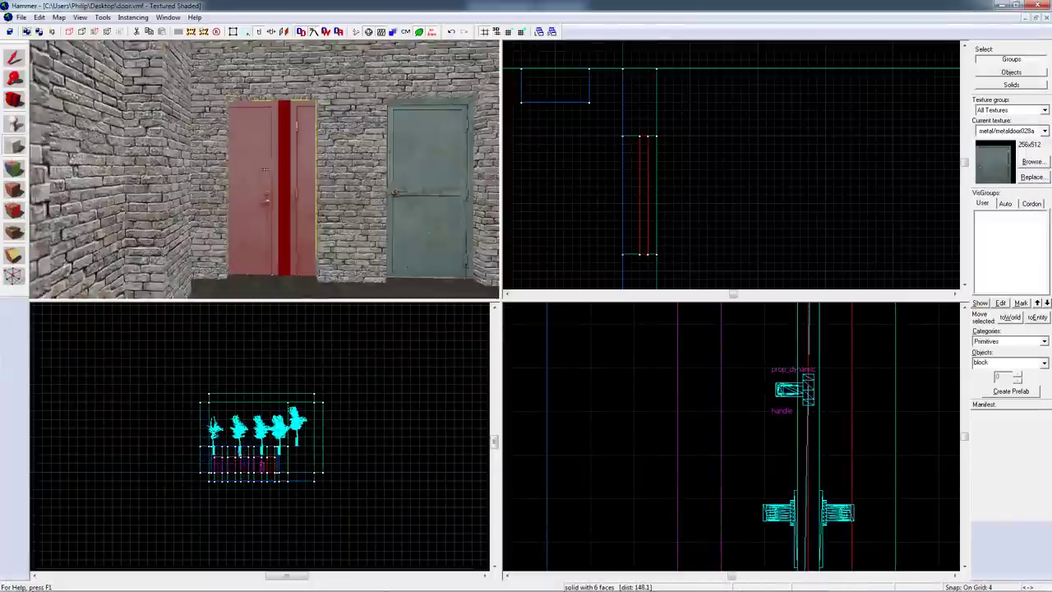
pyautogui.press('z')
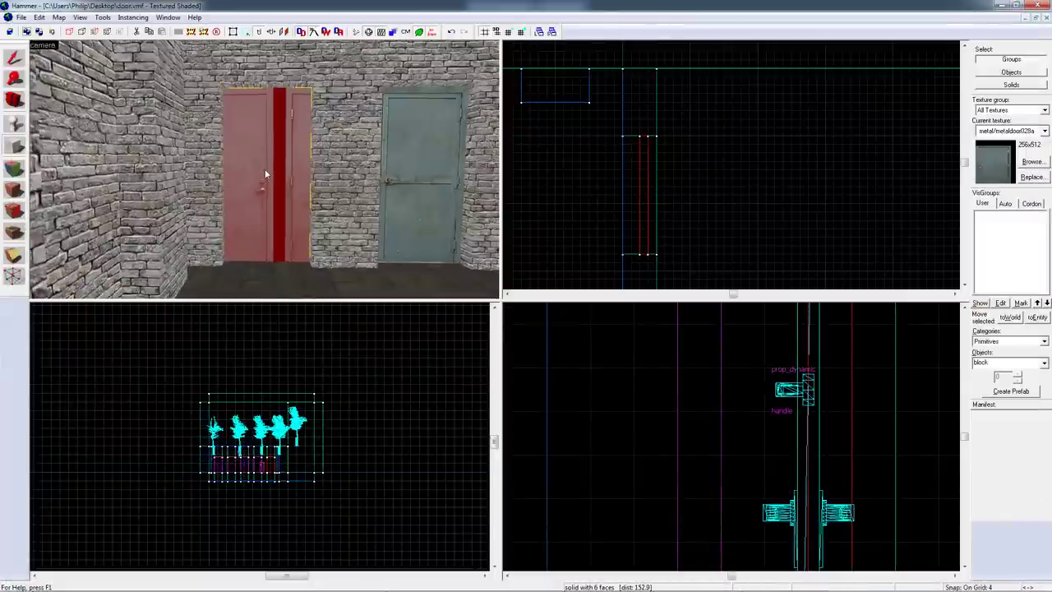
# Fit the metal door texture to the face of the new door block and deselect the block
pyautogui.click(13, 58)
pyautogui.moveTo(644, 254); pyautogui.dragTo(641, 232)
pyautogui.moveTo(644, 184); pyautogui.dragTo(644, 134)
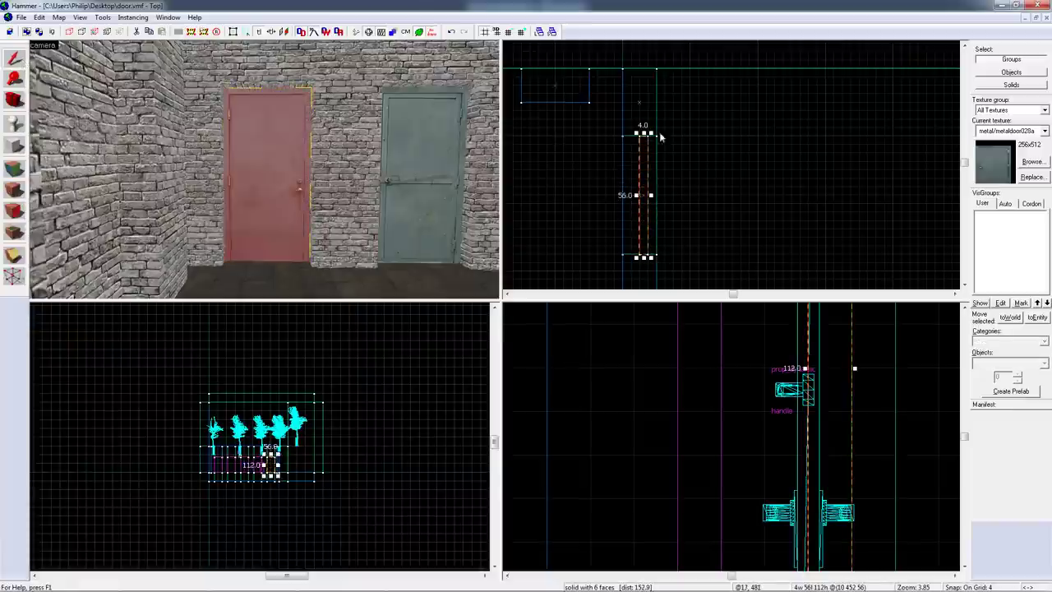
pyautogui.click(662, 134)
pyautogui.press('z')
pyautogui.press('w')
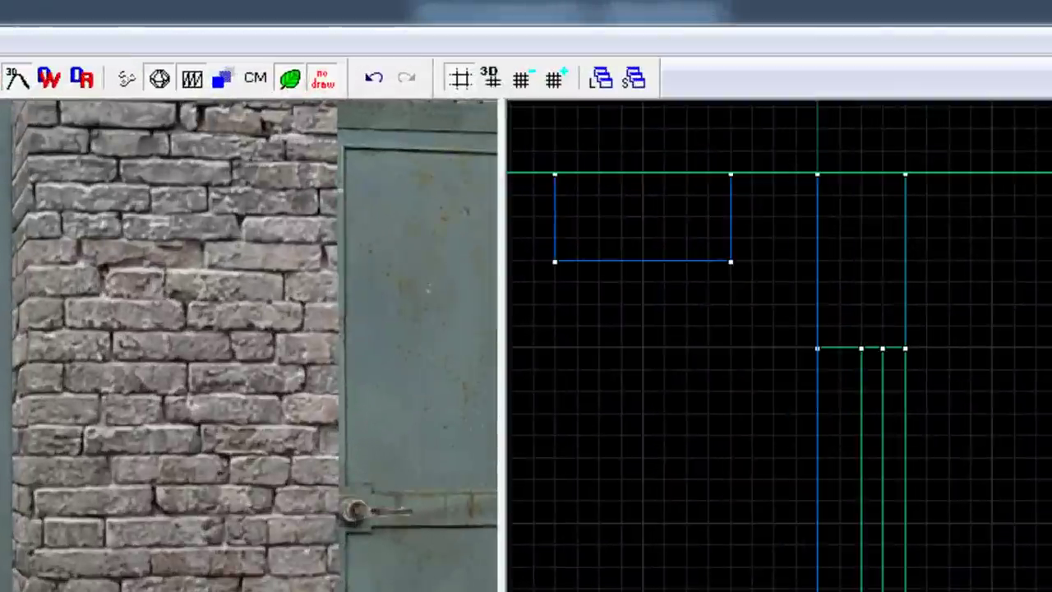
# Try out coarser and finer grid sizes, return the grid to 4, and discard the stray 4 by 4 block outline
pyautogui.click(522, 80)
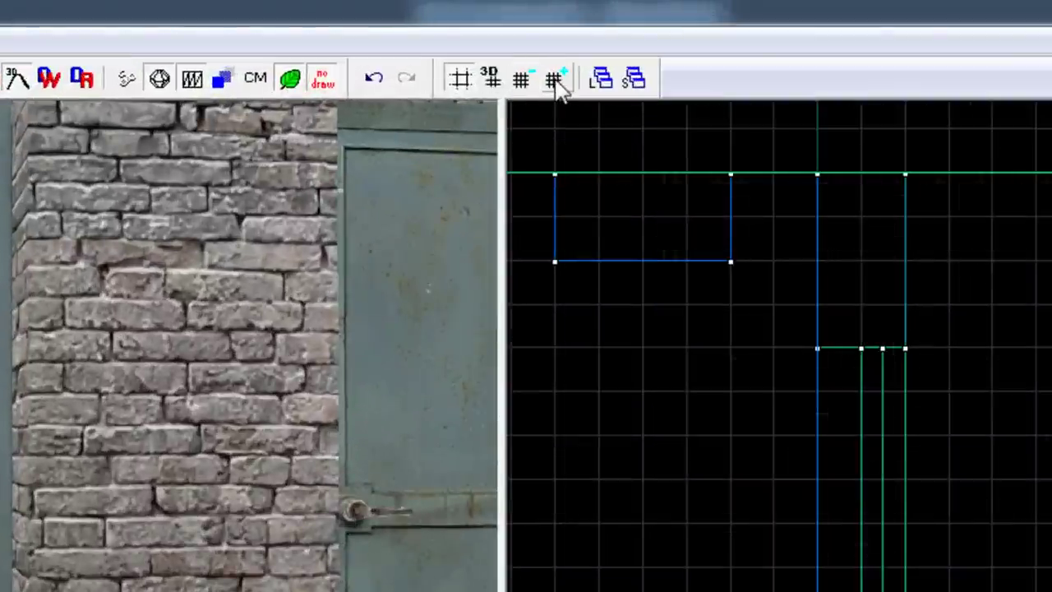
pyautogui.click(557, 85)
pyautogui.click(557, 84)
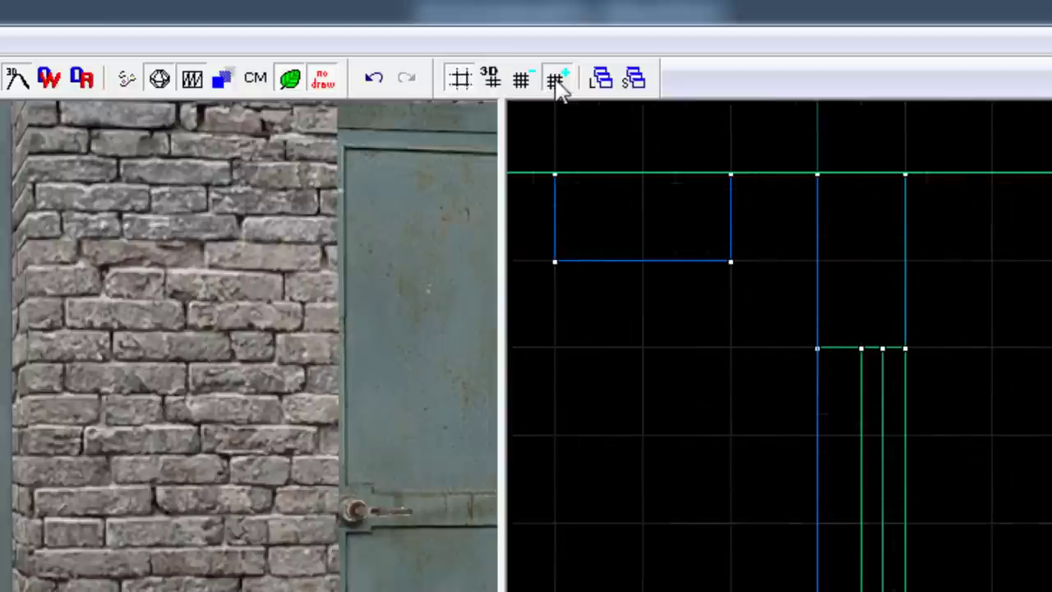
pyautogui.click(556, 84)
pyautogui.click(526, 82)
pyautogui.click(526, 82)
pyautogui.click(526, 82)
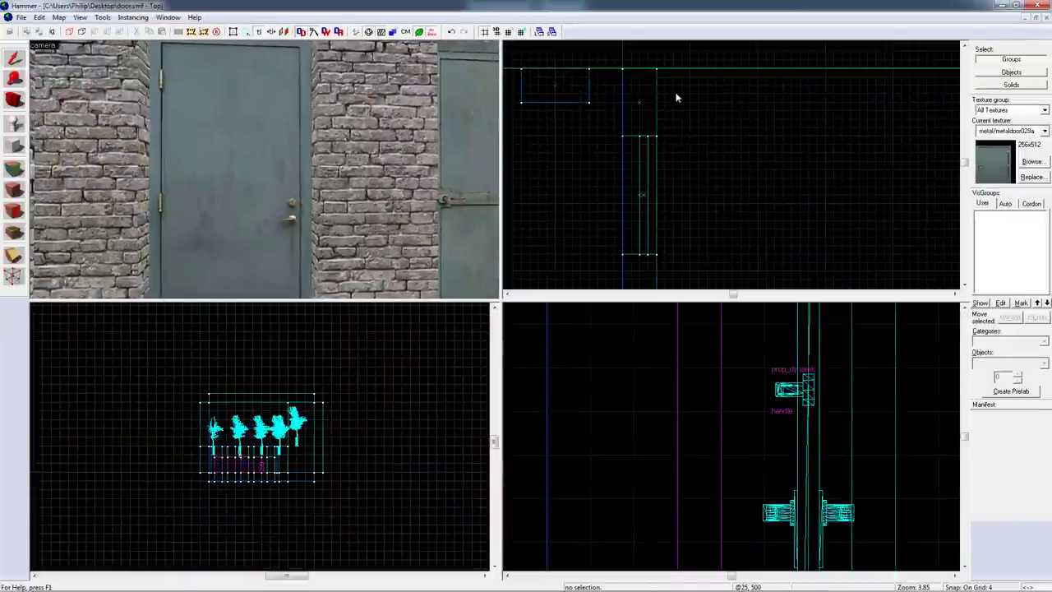
pyautogui.click(676, 97)
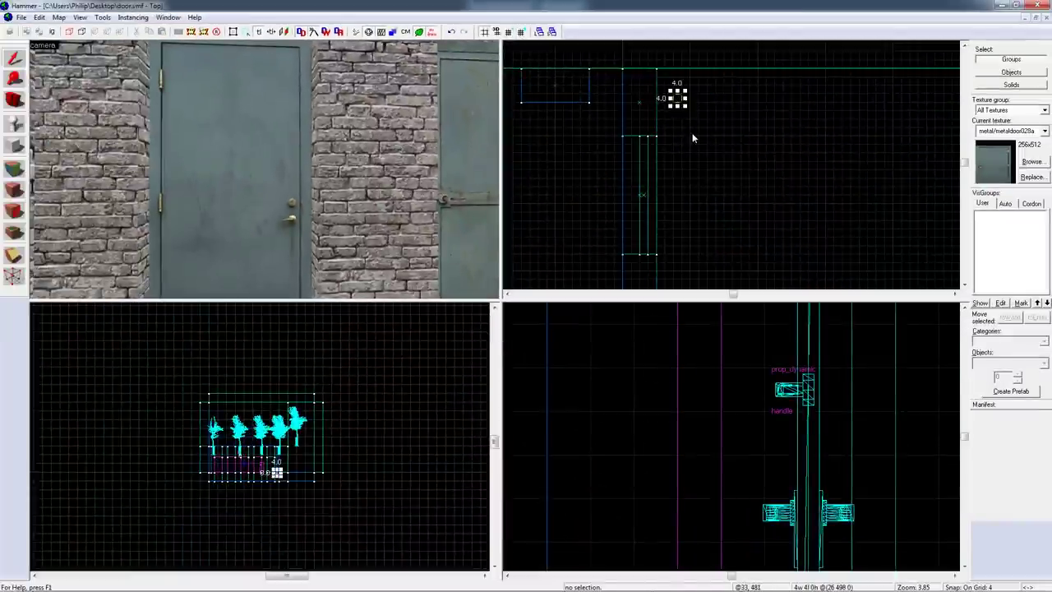
pyautogui.press('Escape')
# Turn the new door block into a func_door_rotating entity and name it door1
pyautogui.press('z')
pyautogui.press('s')
pyautogui.press('z')
pyautogui.click(266, 119)
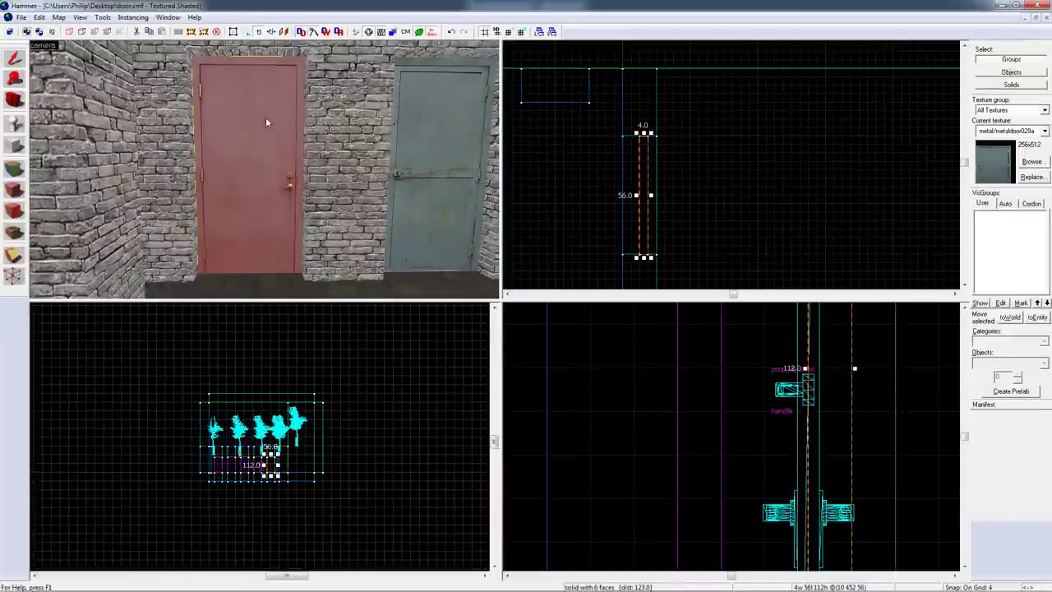
pyautogui.hotkey('alt', 'Return')
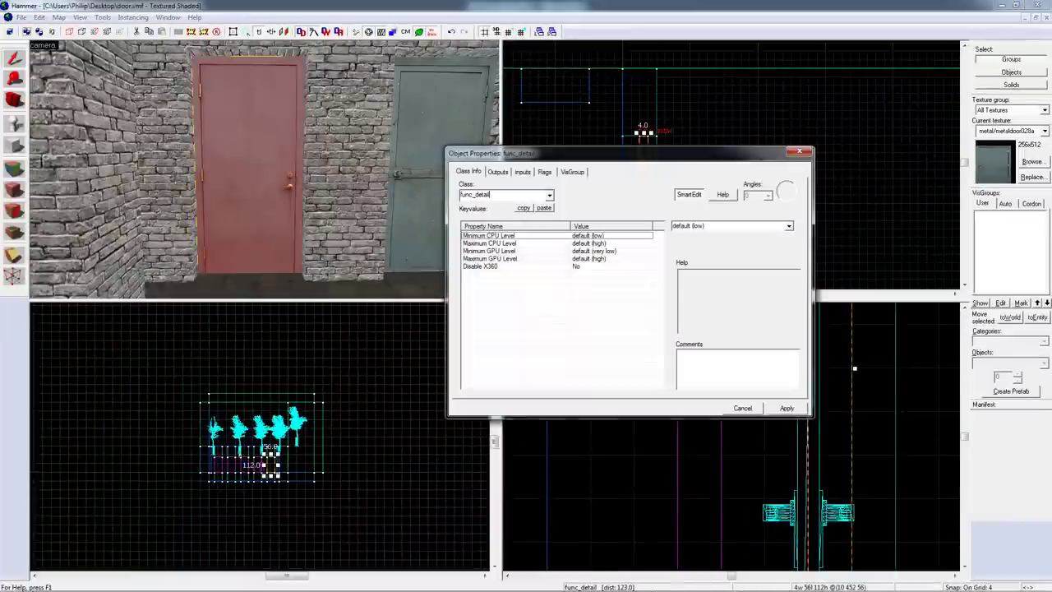
pyautogui.write('door1')
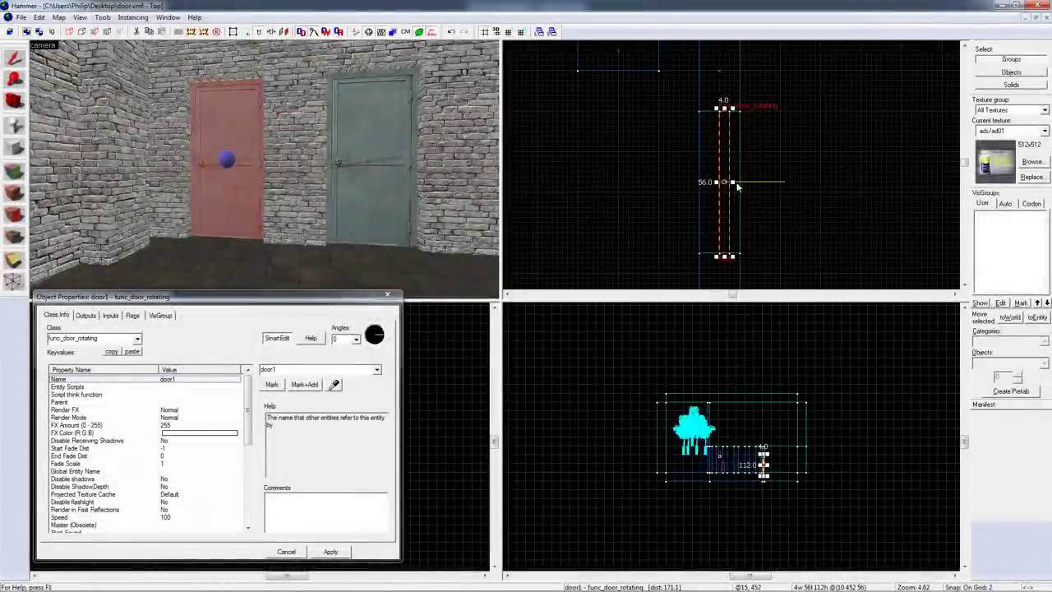
# Move the door's rotation origin from its centre to the hinge end, at 10 478 56
pyautogui.scroll(4, 720, 188)
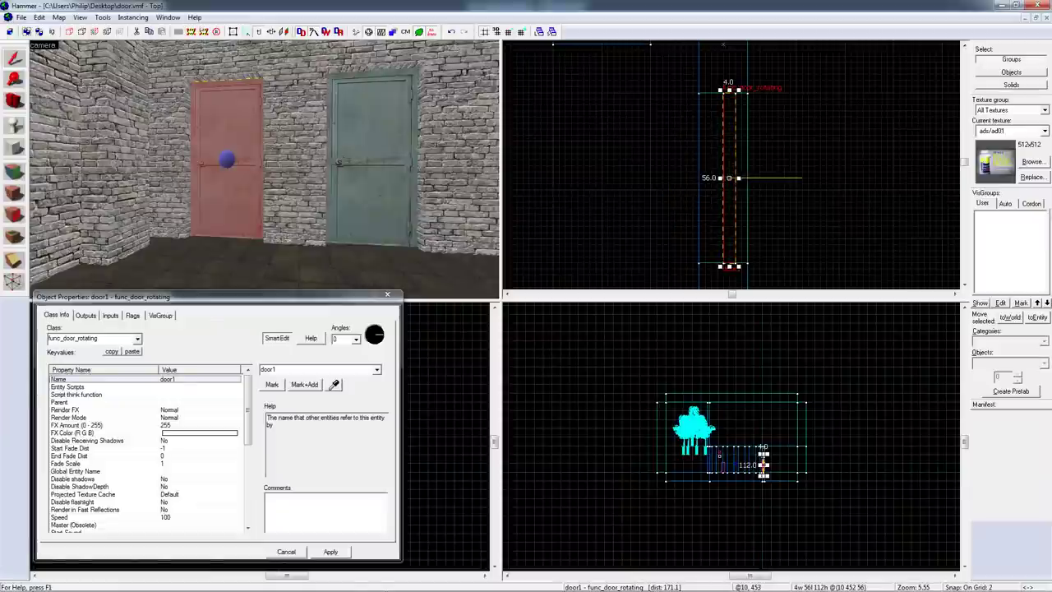
pyautogui.moveTo(729, 177); pyautogui.dragTo(729, 98)
pyautogui.scroll(5, 731, 97)
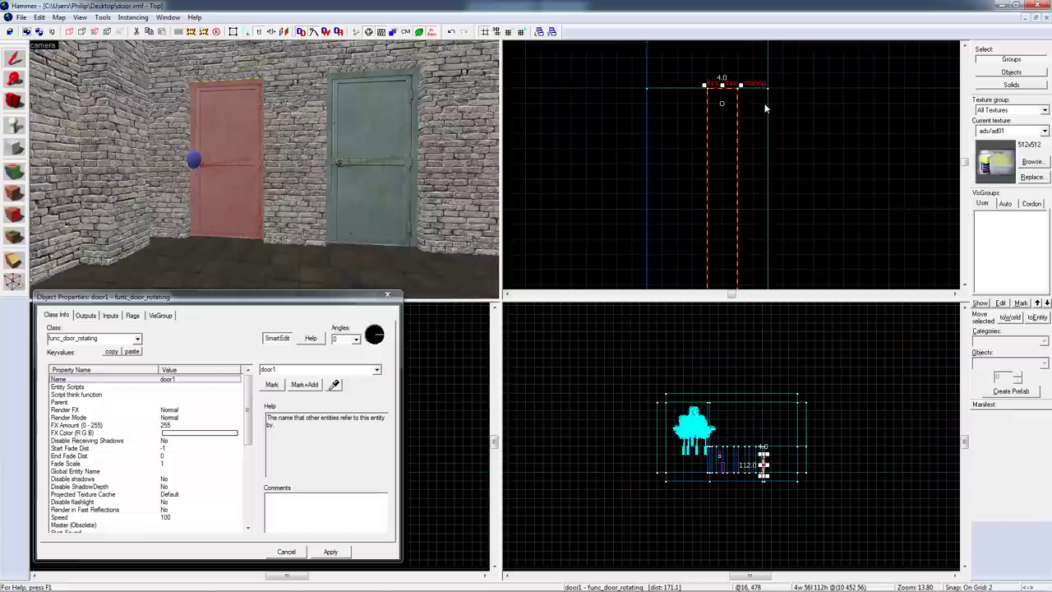
# Enable the Use Opens and Toggle flags for door1
pyautogui.click(131, 315)
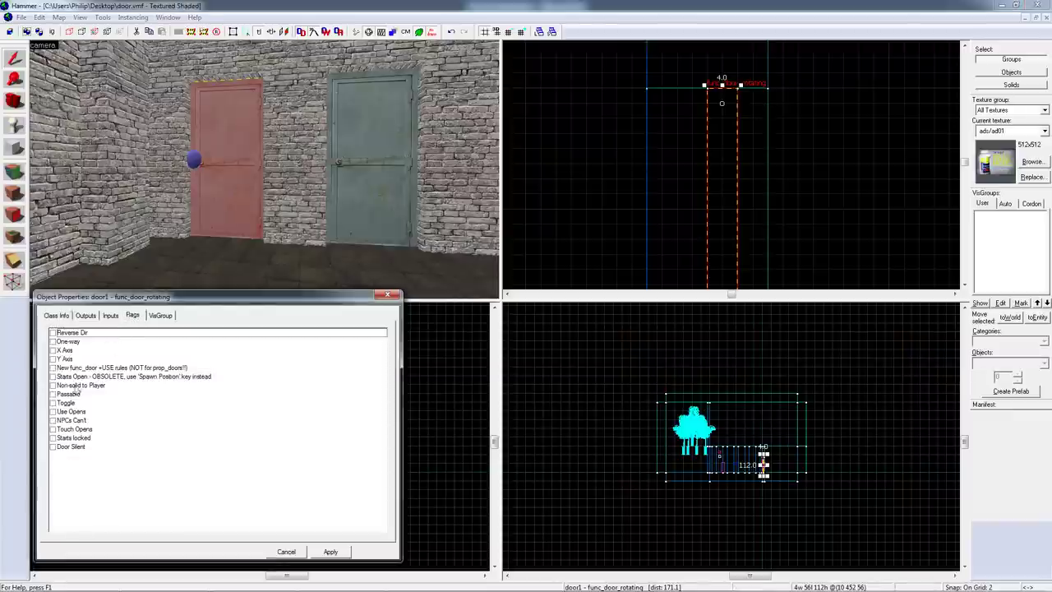
pyautogui.click(53, 412)
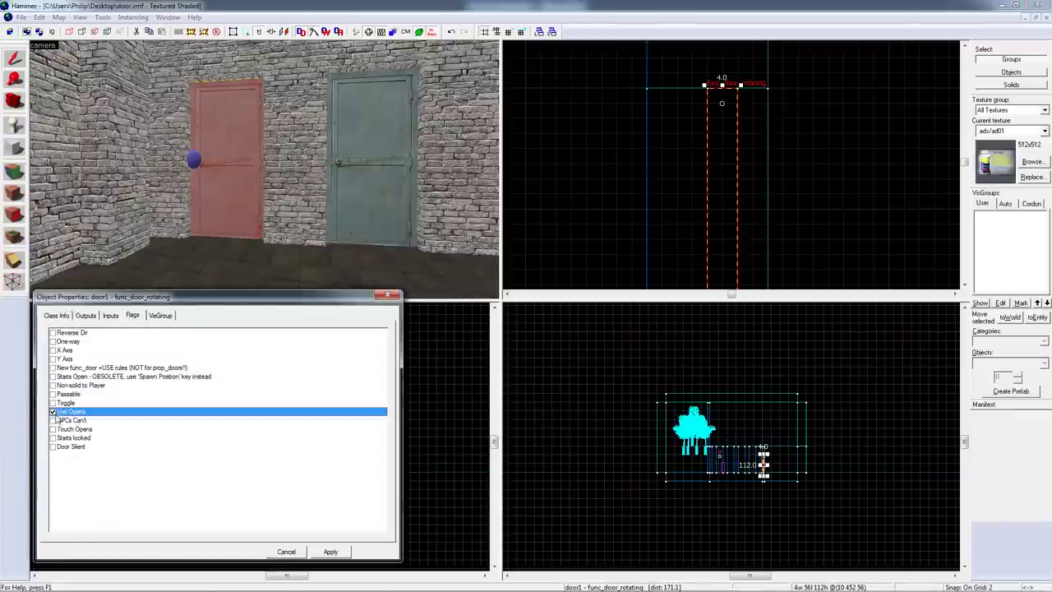
pyautogui.click(53, 403)
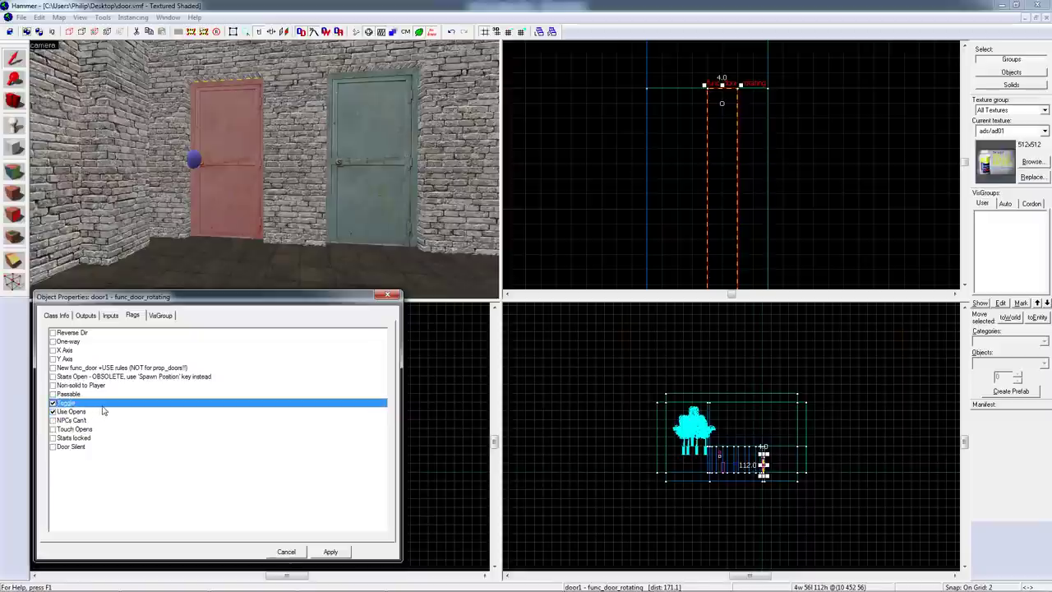
# Review the rotating door's properties, change its class to func_door, and open the Move Direction (Pitch Yaw Roll) property
pyautogui.click(66, 319)
pyautogui.scroll(-8, 232, 436)
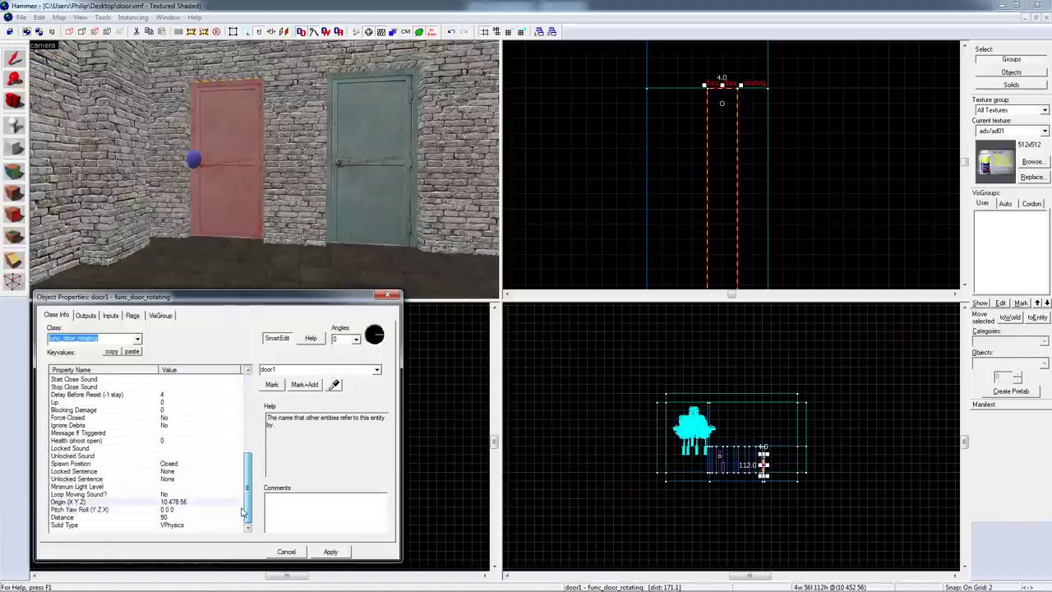
pyautogui.moveTo(243, 506); pyautogui.dragTo(246, 411)
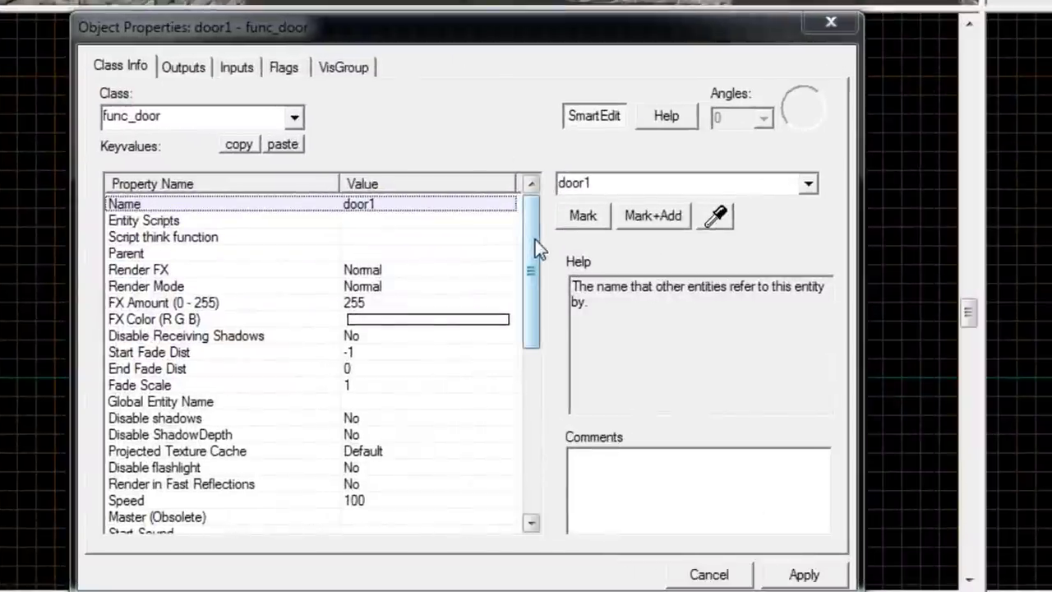
pyautogui.moveTo(535, 239); pyautogui.dragTo(542, 411)
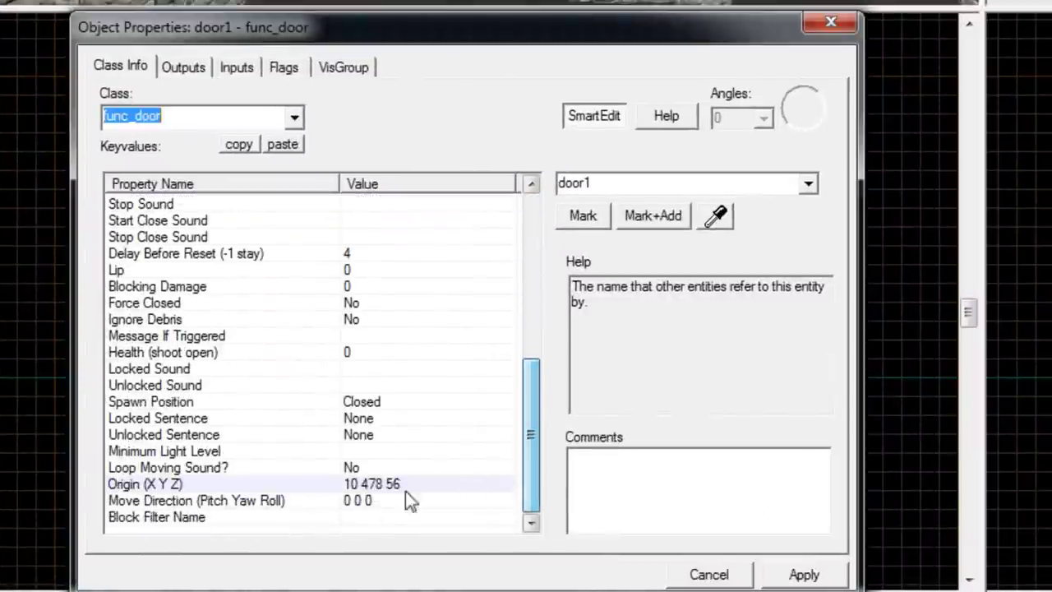
pyautogui.click(150, 500)
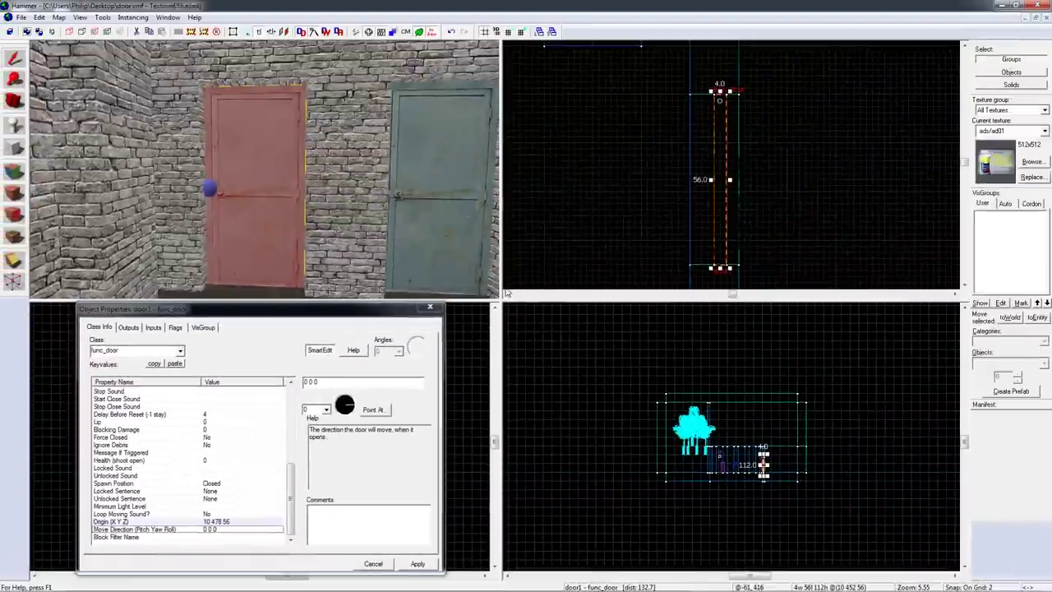
# Try a move direction of 0 90 0 for the sliding door, reset it to 0 0 0, and check the Up and Down options
pyautogui.click(669, 188)
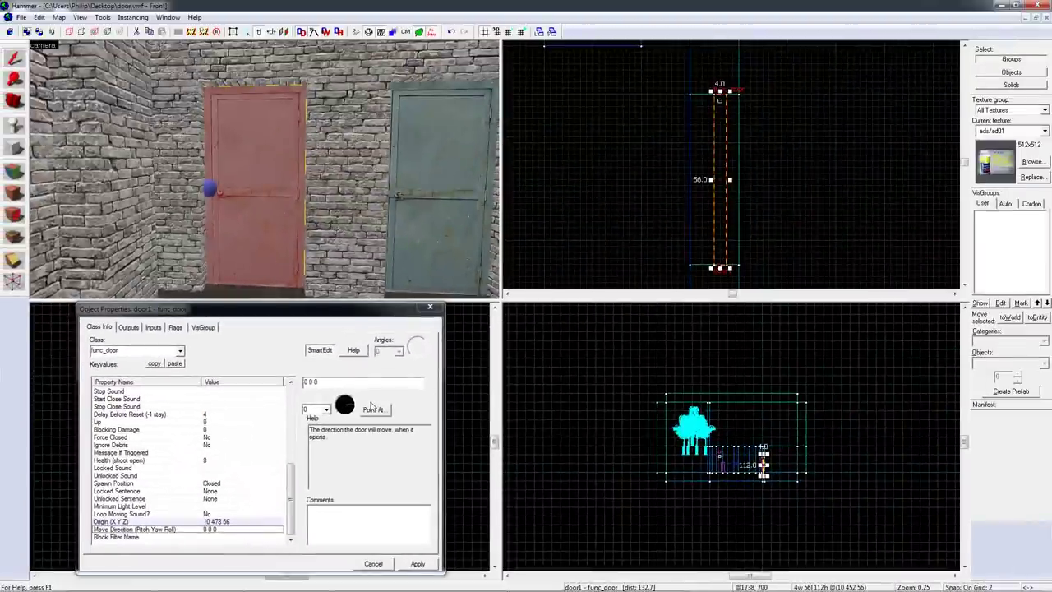
pyautogui.moveTo(720, 160)
pyautogui.mouseDown()
pyautogui.moveTo(856, 159)
pyautogui.moveTo(723, 159)
pyautogui.mouseUp()
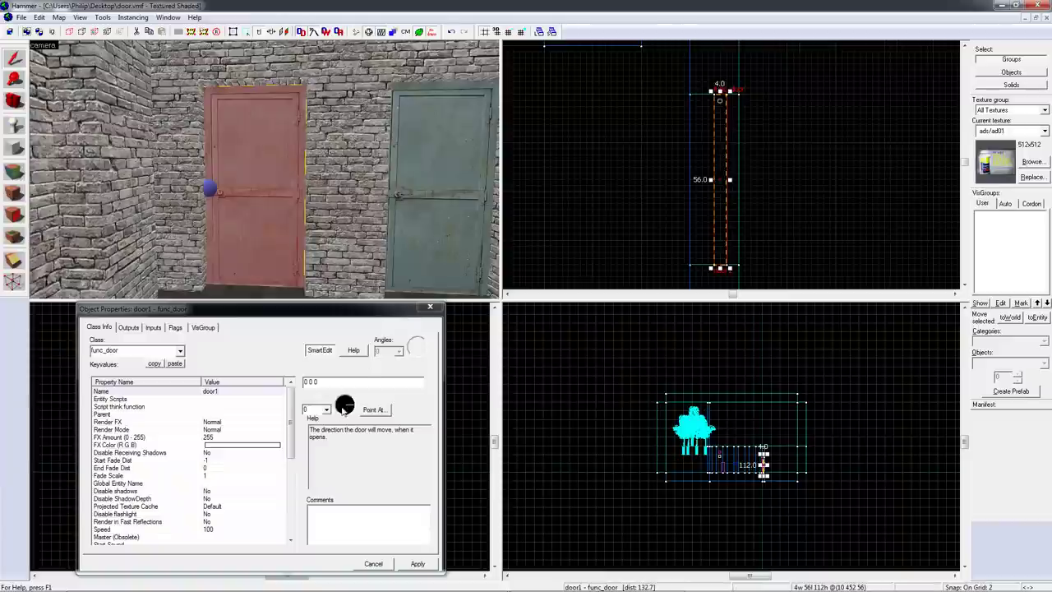
pyautogui.moveTo(347, 402); pyautogui.dragTo(348, 390)
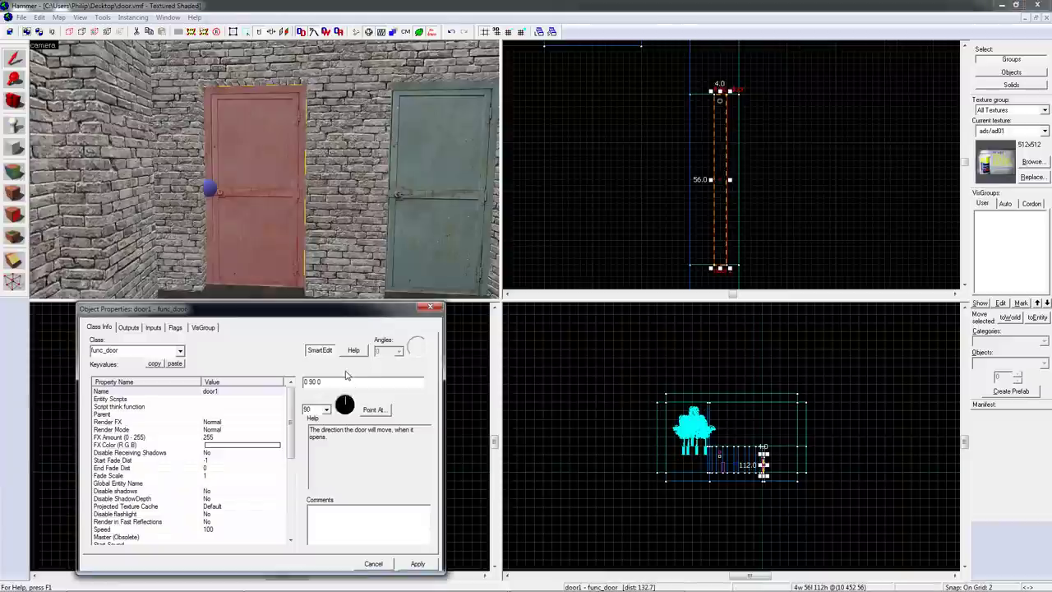
pyautogui.moveTo(717, 249)
pyautogui.mouseDown()
pyautogui.moveTo(718, 89)
pyautogui.moveTo(717, 249)
pyautogui.mouseUp()
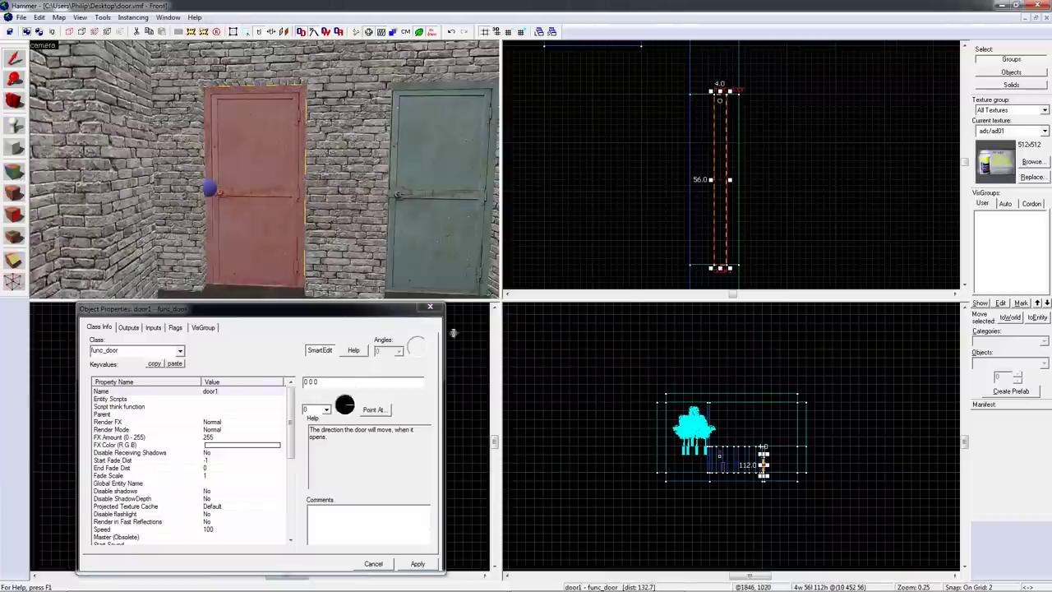
pyautogui.click(326, 410)
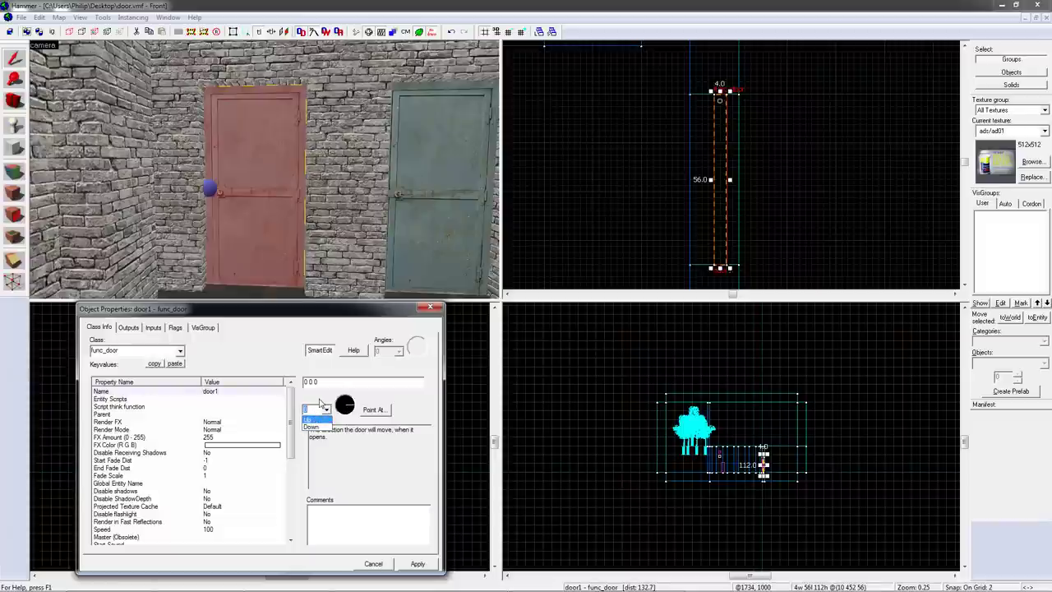
pyautogui.click(325, 419)
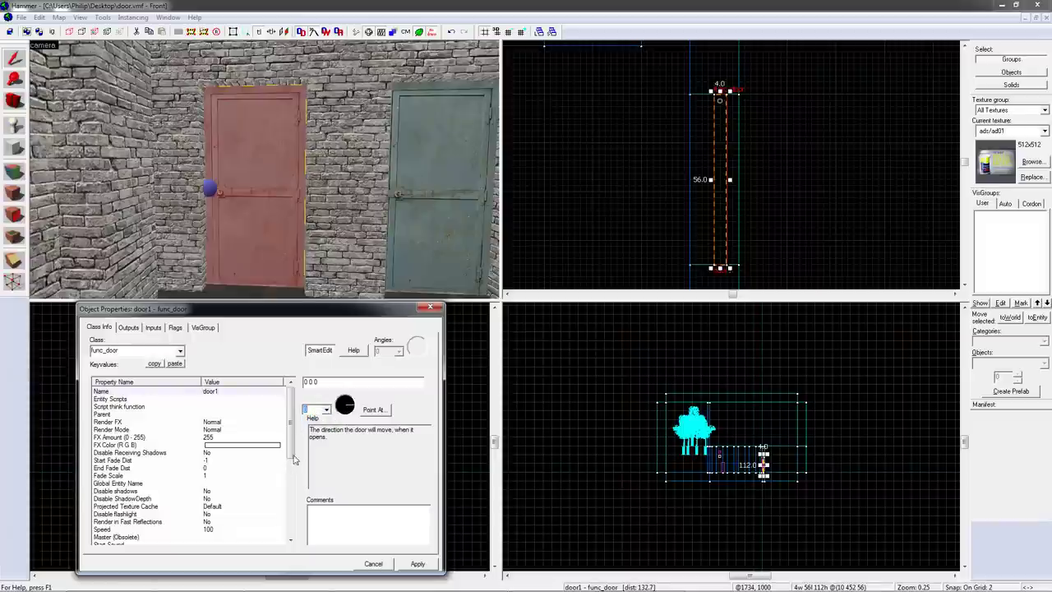
# Set the door's Delay Before Reset to -1 and open its flags
pyautogui.moveTo(289, 448); pyautogui.dragTo(285, 505)
pyautogui.click(182, 461)
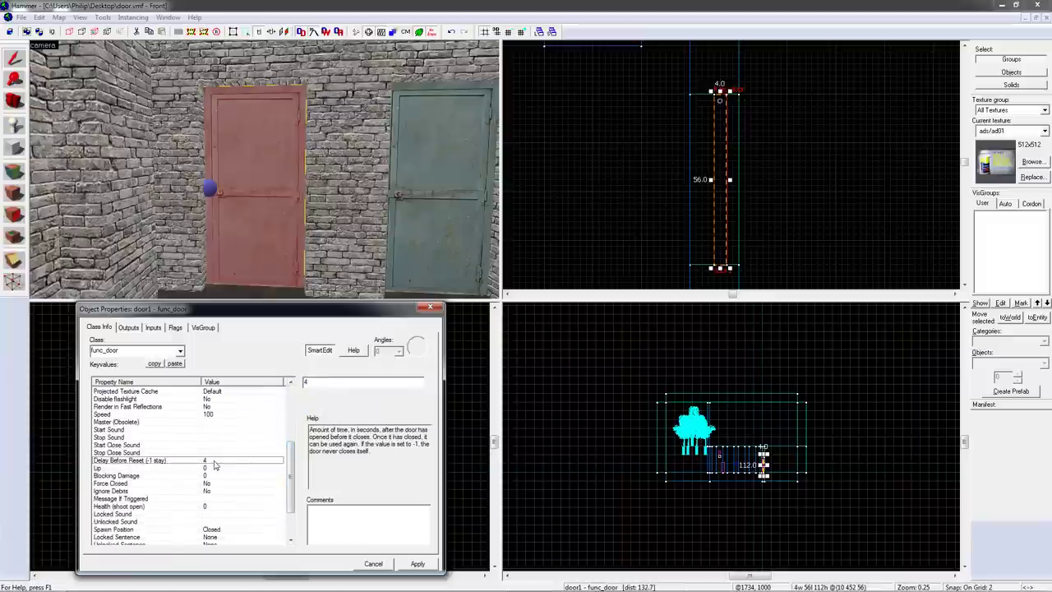
pyautogui.write('-1')
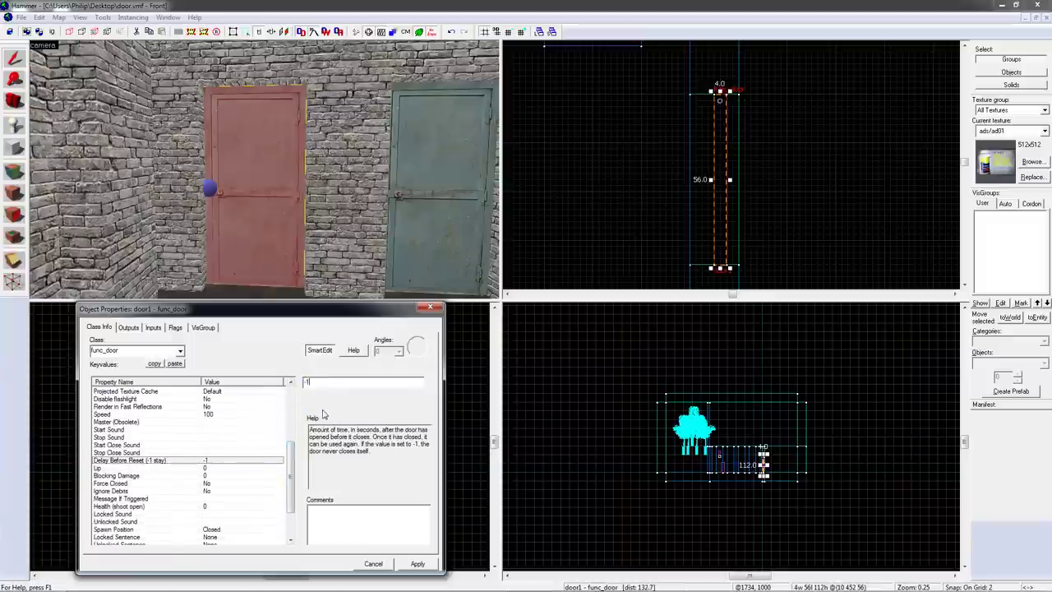
pyautogui.click(175, 328)
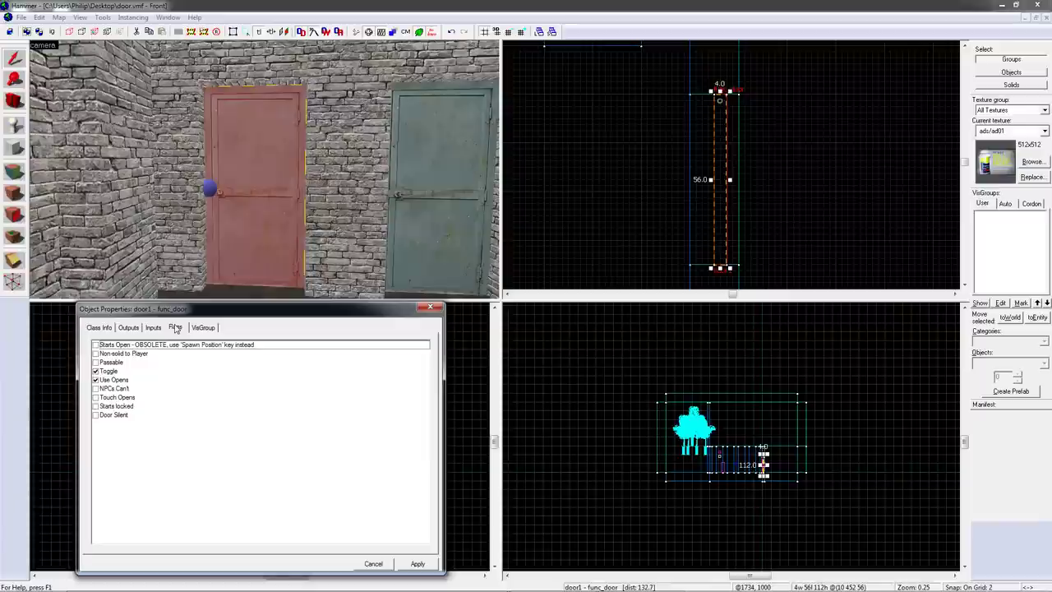
# Review the Toggle and Use Opens flags of the sliding door
pyautogui.click(110, 373)
pyautogui.click(127, 381)
pyautogui.press('Up')
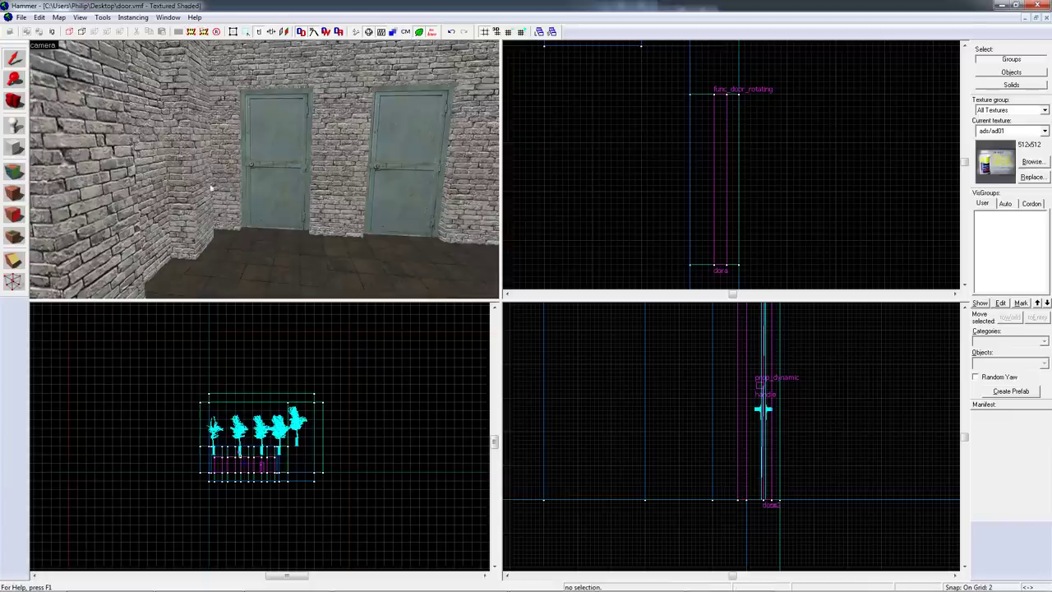
# Place a point entity on the floor in front of the first door and change its class to prop_dynamic
pyautogui.click(14, 124)
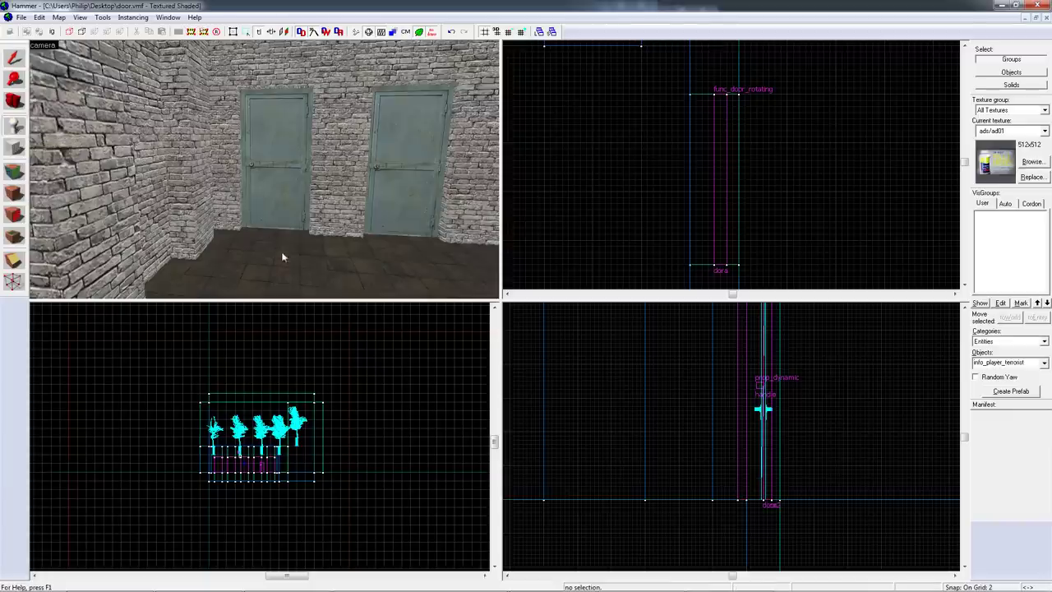
pyautogui.click(269, 282)
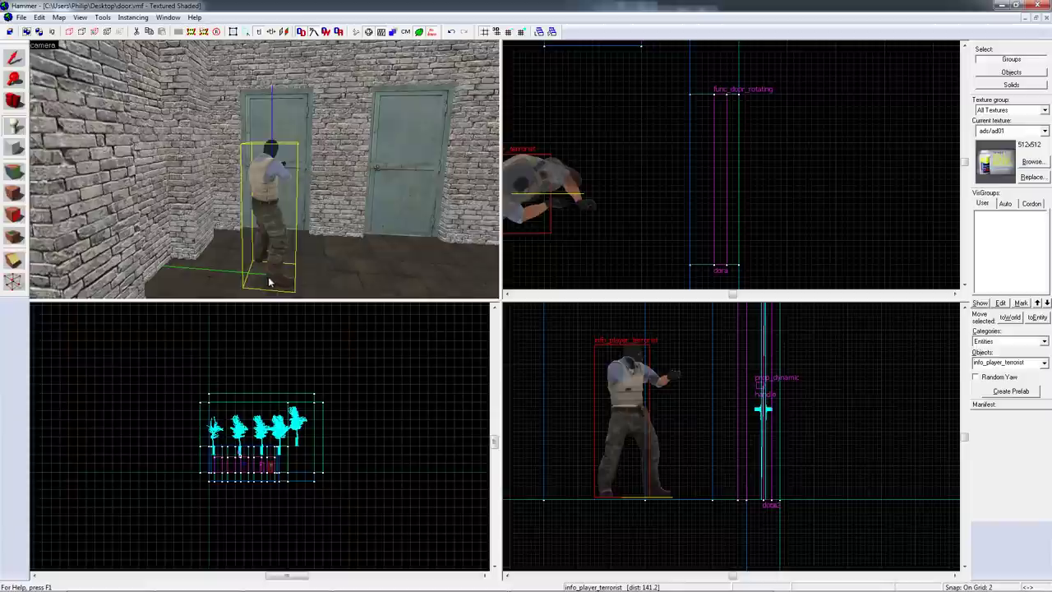
pyautogui.click(14, 57)
pyautogui.doubleClick(265, 179)
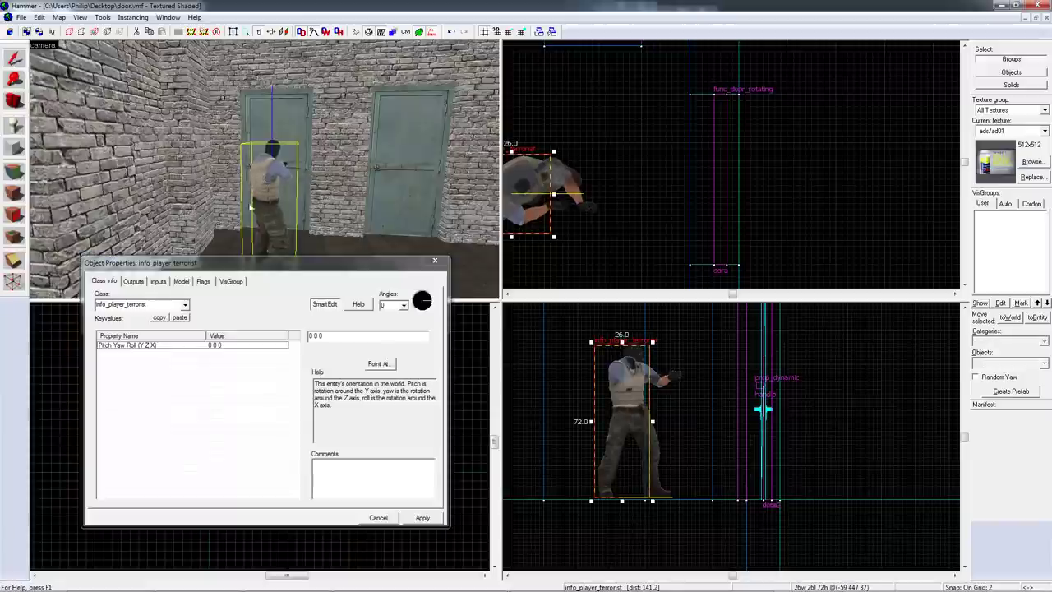
pyautogui.click(149, 304)
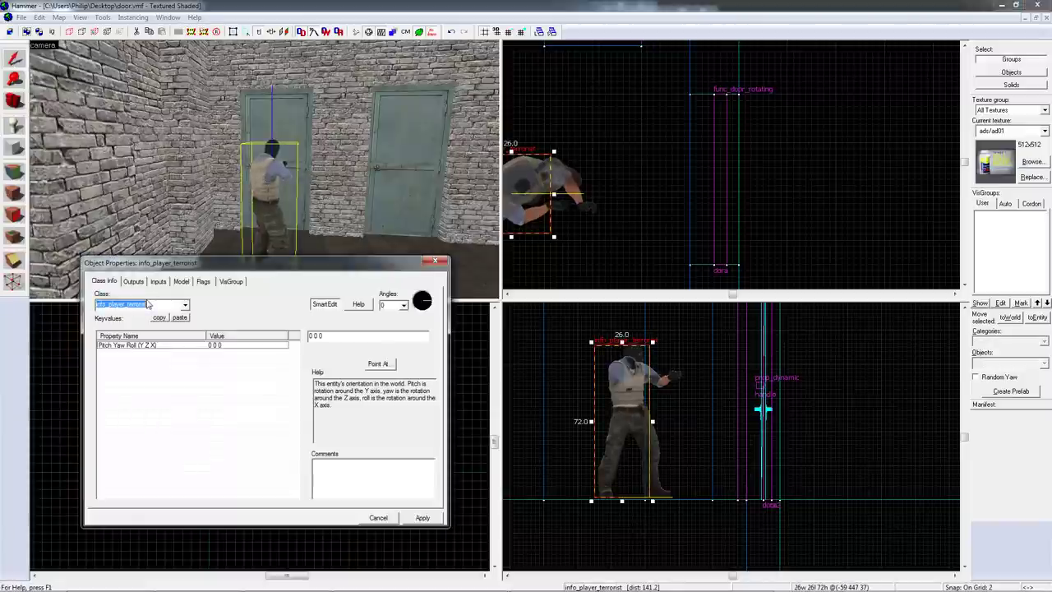
pyautogui.write('prop_dy')
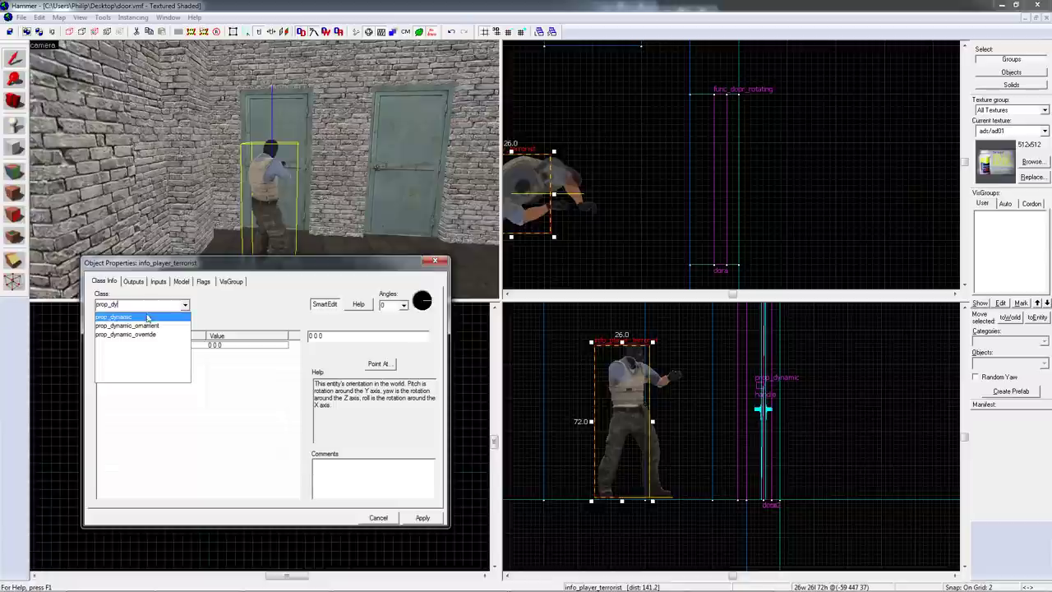
pyautogui.click(148, 317)
pyautogui.click(422, 518)
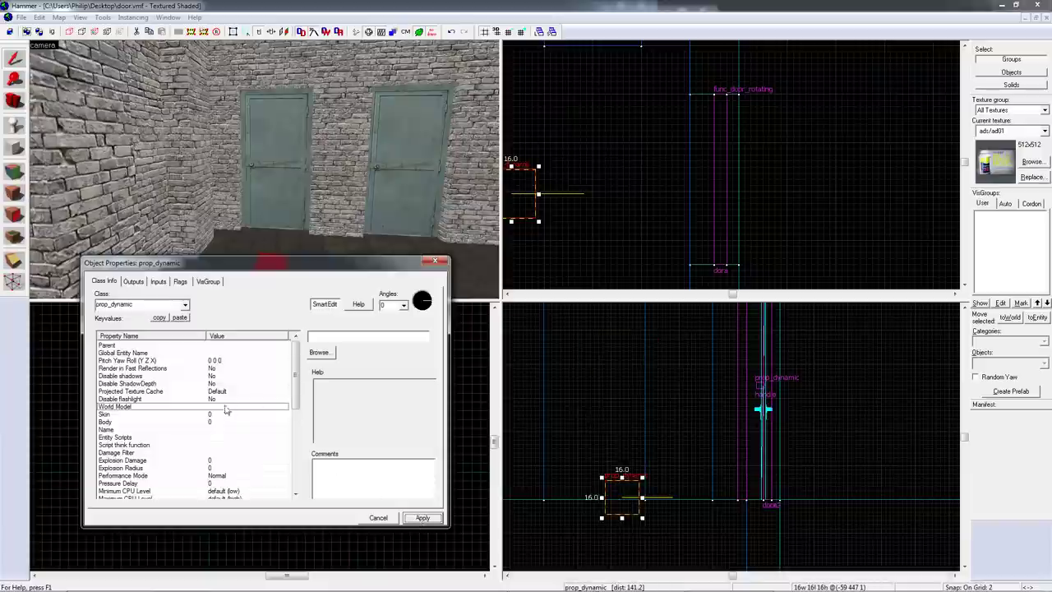
# Find a door handle model and assign de_train_doorhandle_01.mdl as the prop_dynamic's World Model
pyautogui.click(320, 353)
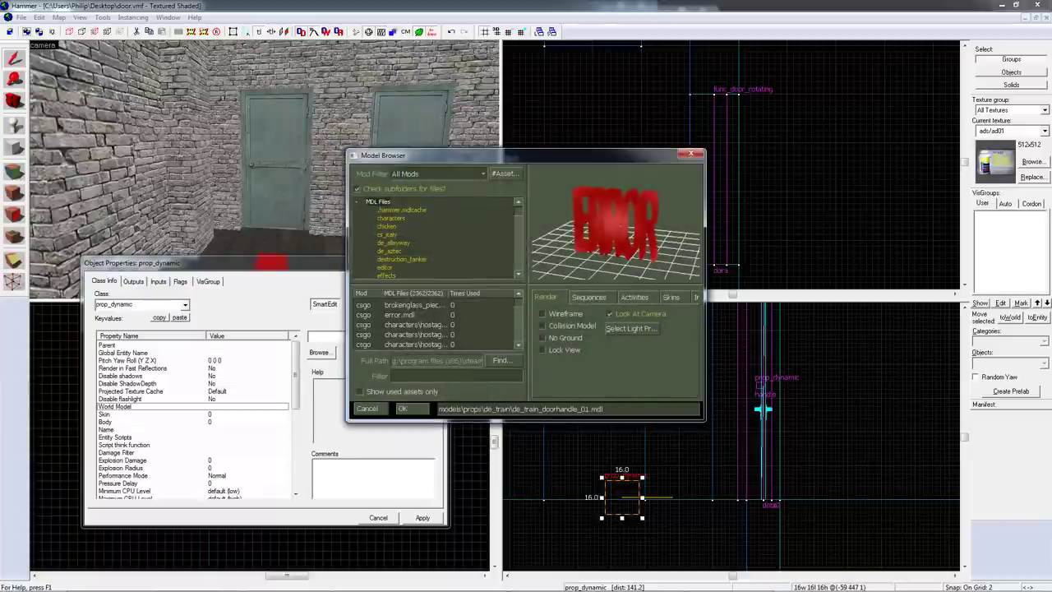
pyautogui.write('handle')
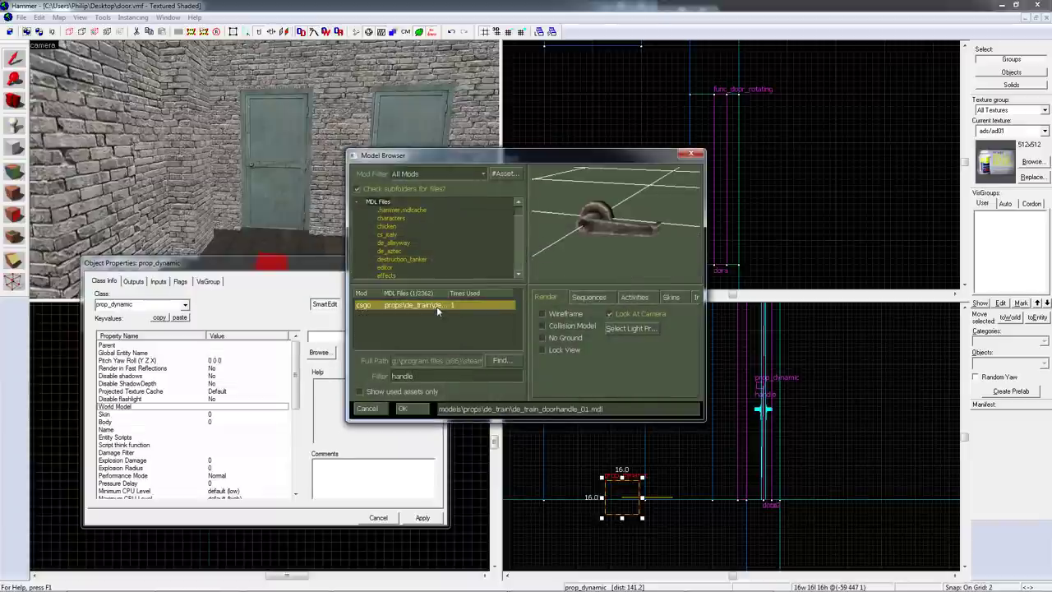
pyautogui.click(410, 408)
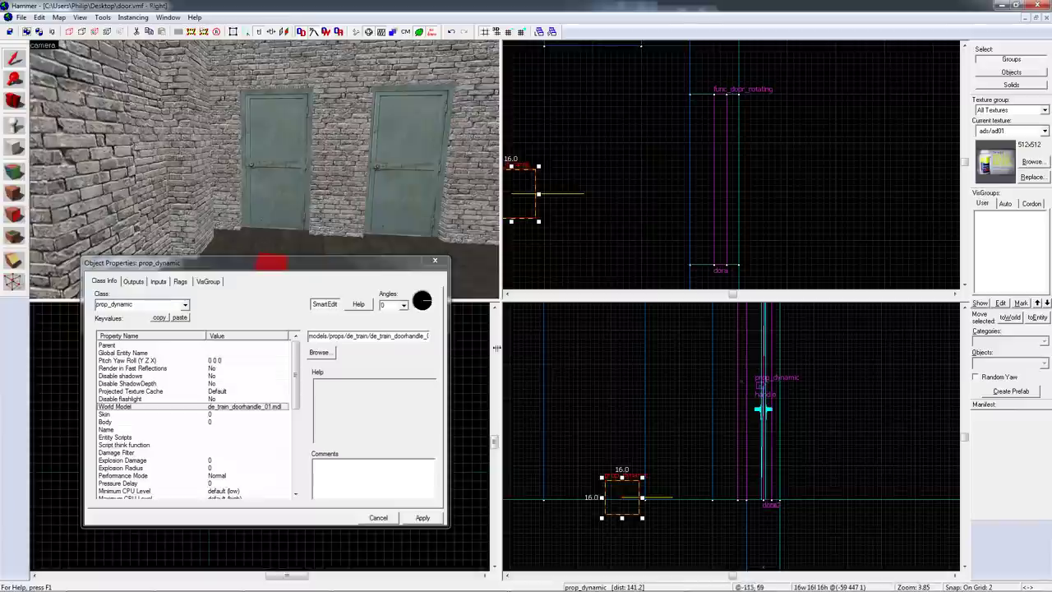
pyautogui.click(422, 518)
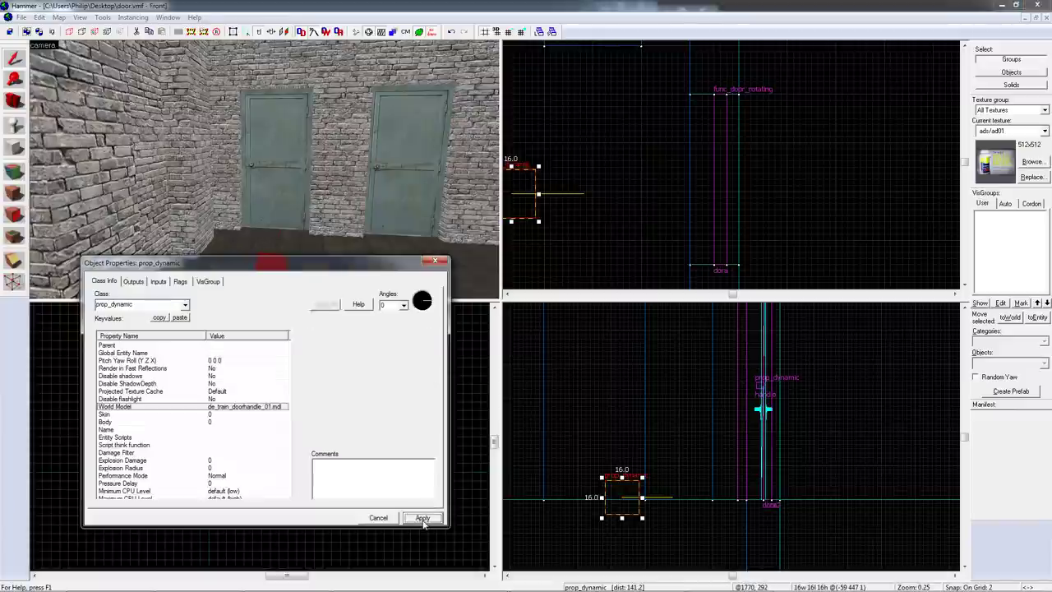
pyautogui.click(435, 261)
# Rotate the door handle 180 degrees and move it onto the handle spot on the first door's front face
pyautogui.click(516, 187)
pyautogui.moveTo(524, 171); pyautogui.dragTo(524, 238)
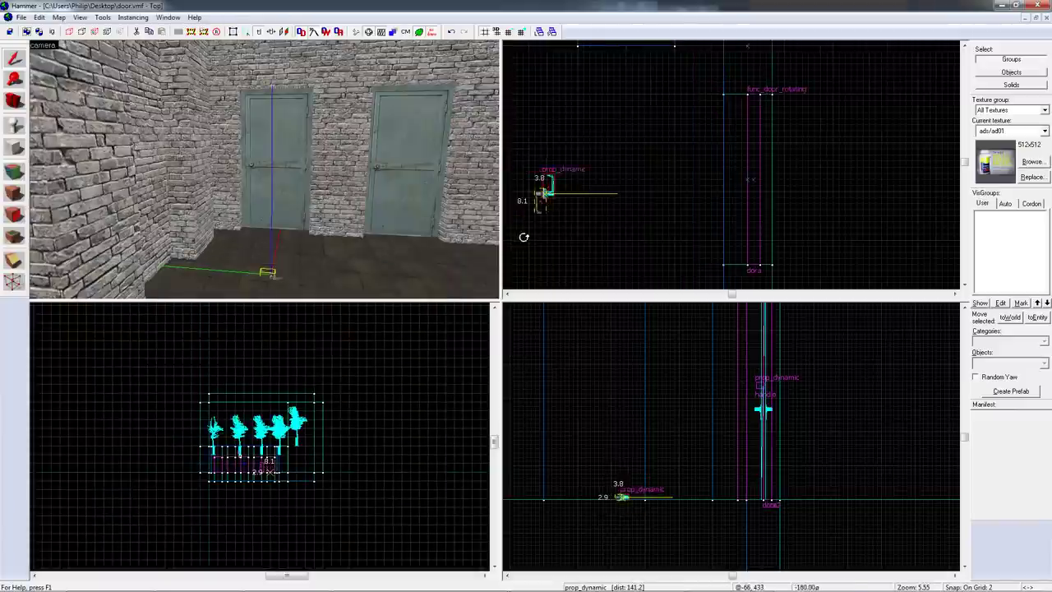
pyautogui.moveTo(549, 188); pyautogui.dragTo(743, 121)
pyautogui.moveTo(760, 497); pyautogui.dragTo(760, 410)
pyautogui.scroll(3, 255, 168)
pyautogui.scroll(2, 766, 405)
pyautogui.scroll(12, 269, 467)
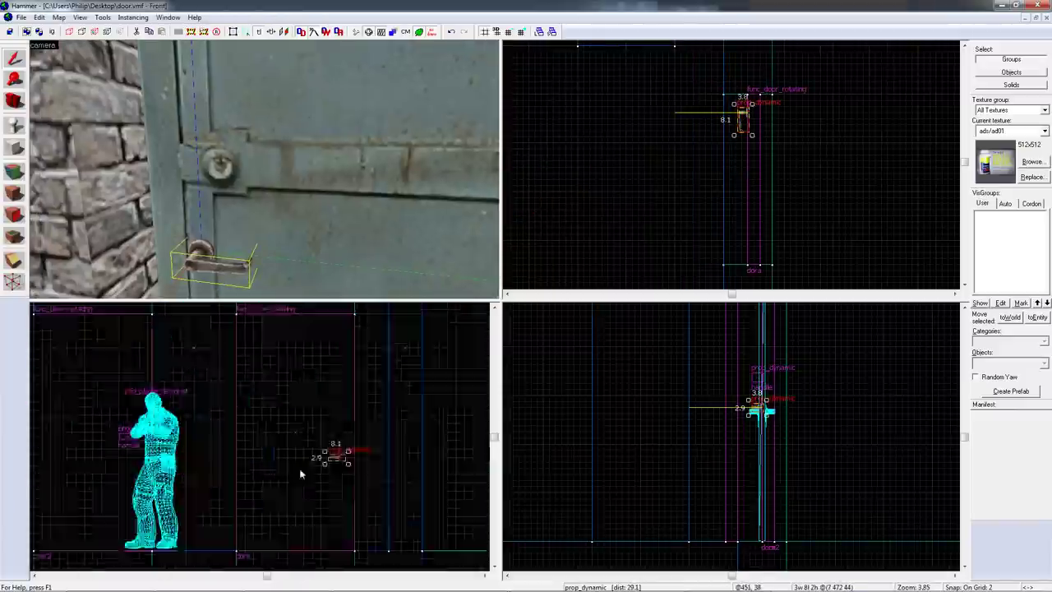
pyautogui.scroll(4, 337, 464)
pyautogui.moveTo(327, 443); pyautogui.dragTo(315, 394)
pyautogui.press('z')
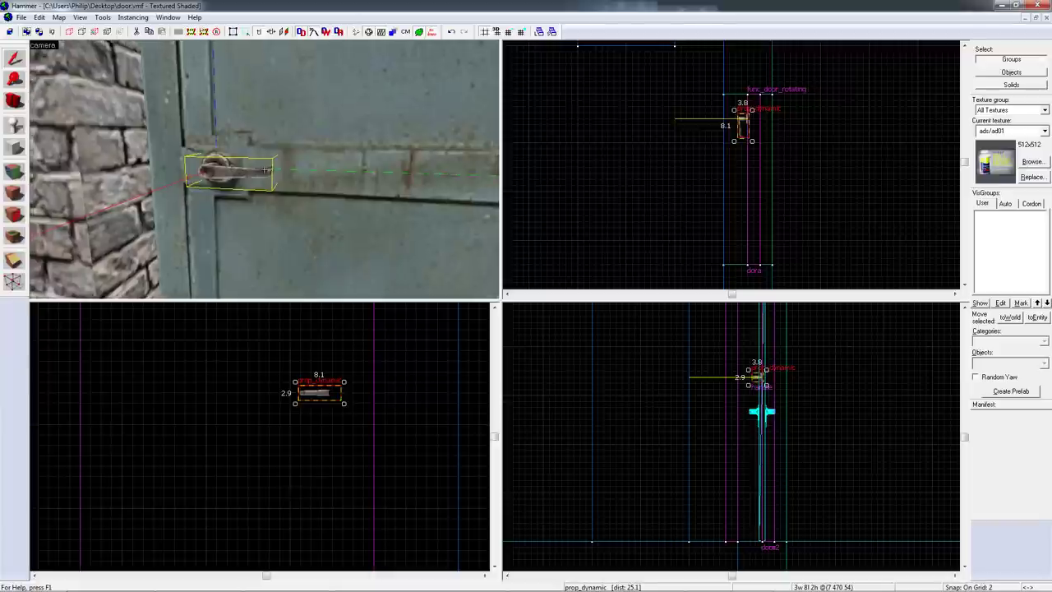
pyautogui.press('s')
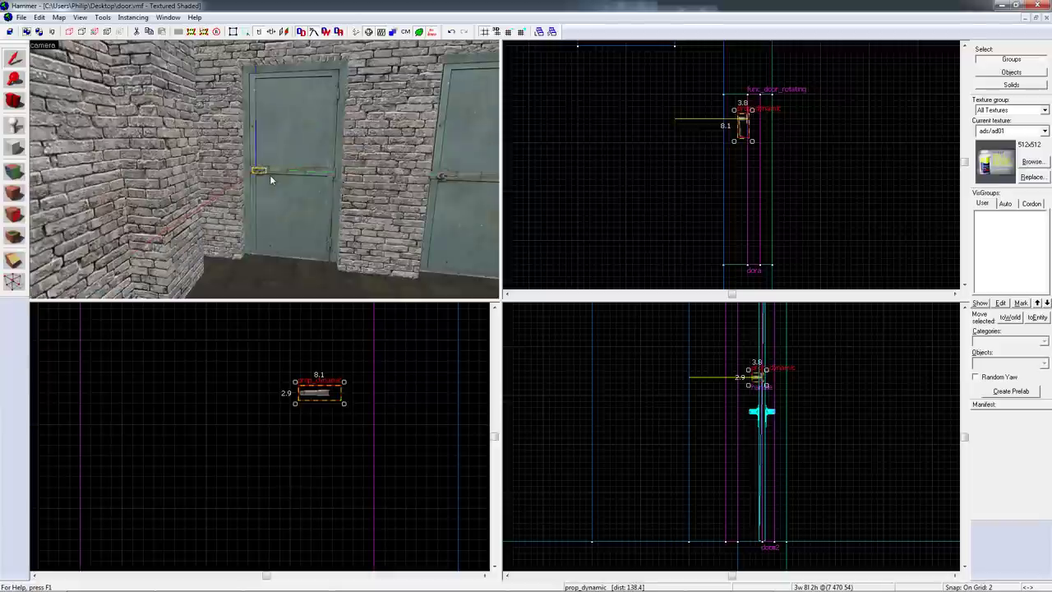
# Check the first door's entity name and set the handle prop's Parent to dora
pyautogui.doubleClick(299, 125)
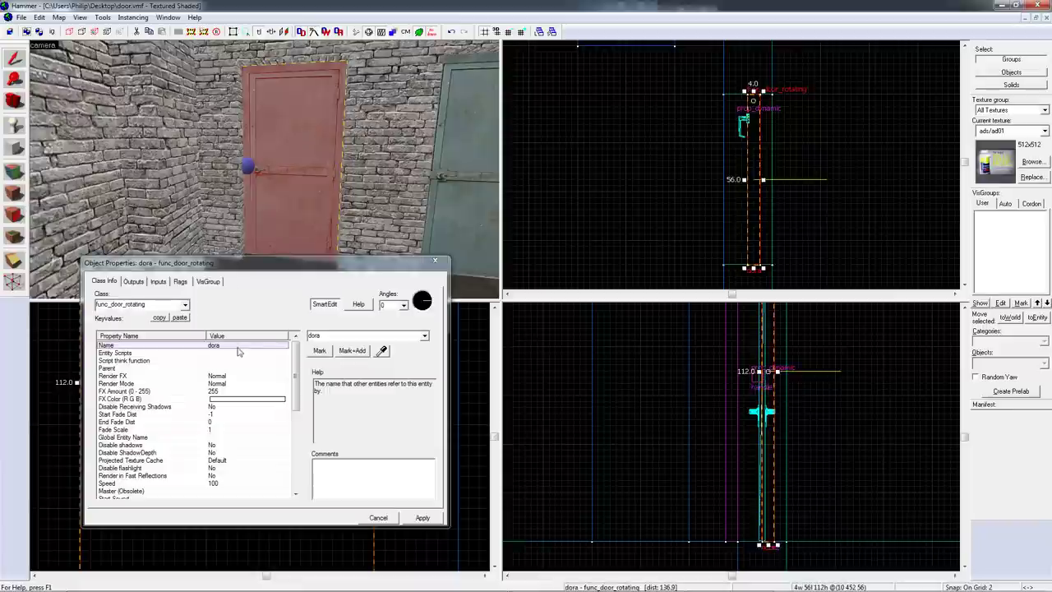
pyautogui.click(435, 260)
pyautogui.doubleClick(257, 172)
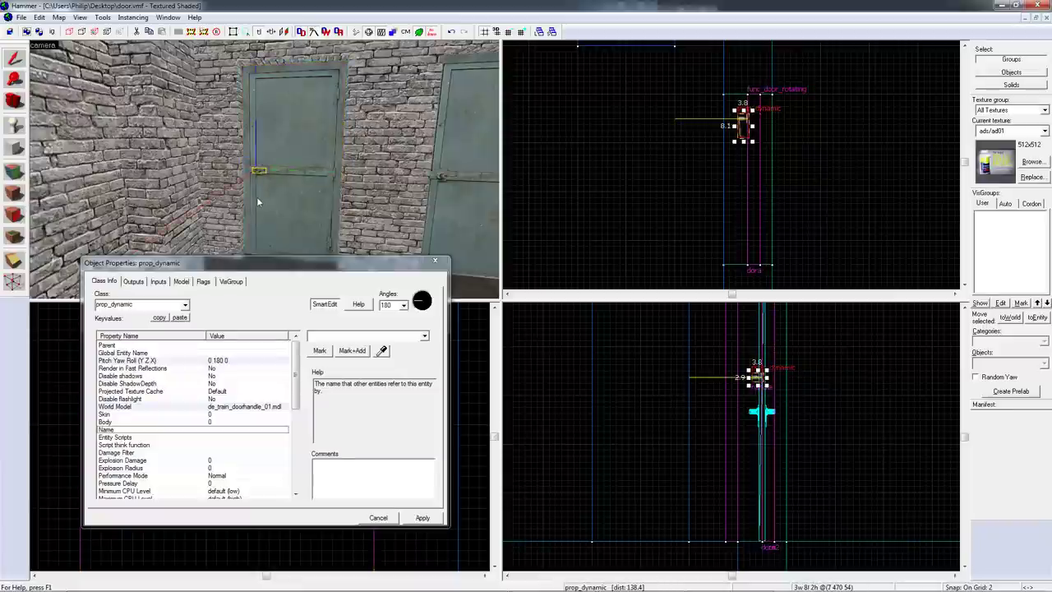
pyautogui.click(201, 346)
pyautogui.click(425, 336)
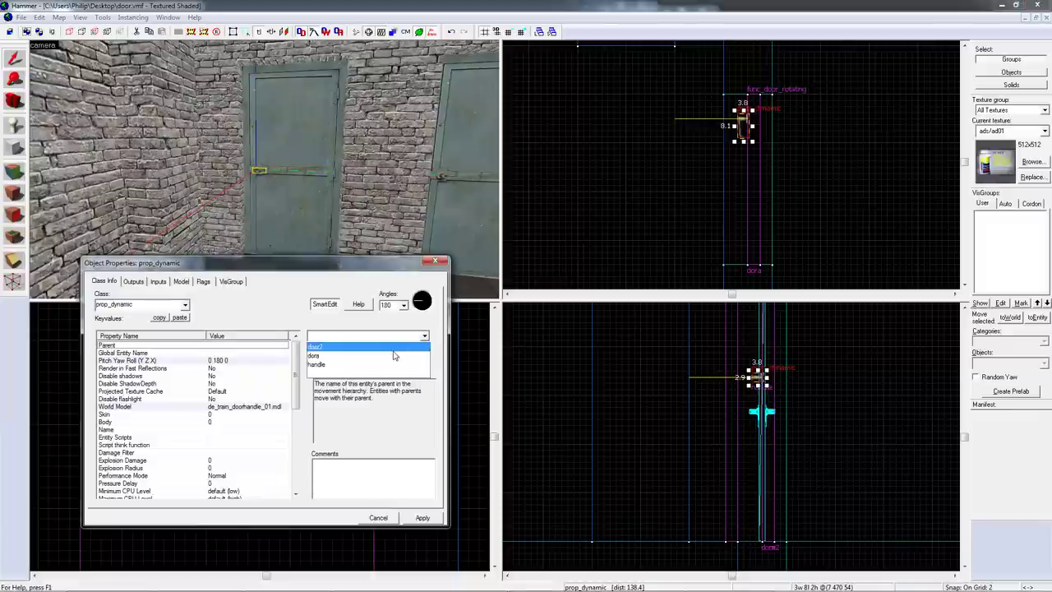
pyautogui.click(370, 352)
pyautogui.click(430, 521)
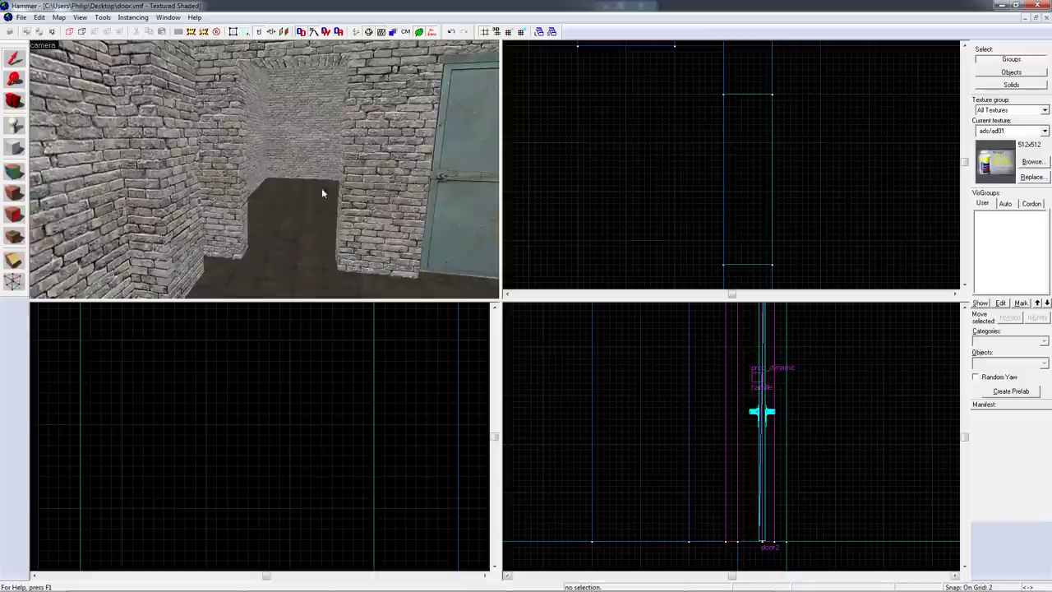
# Place a point entity in front of the empty doorway and change its class to prop_door_rotating
pyautogui.click(14, 123)
pyautogui.click(276, 273)
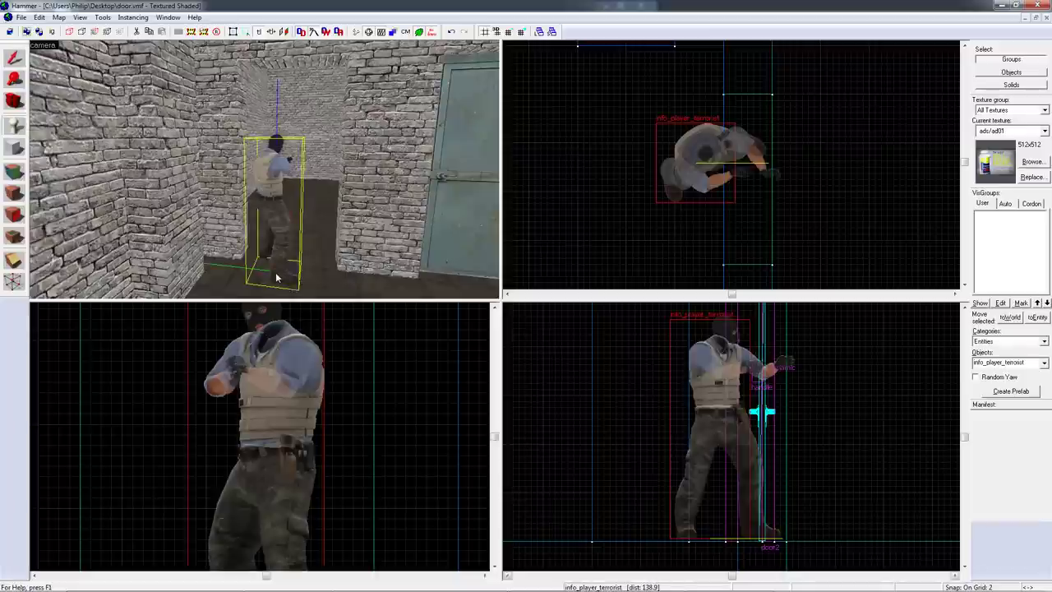
pyautogui.click(13, 58)
pyautogui.doubleClick(273, 184)
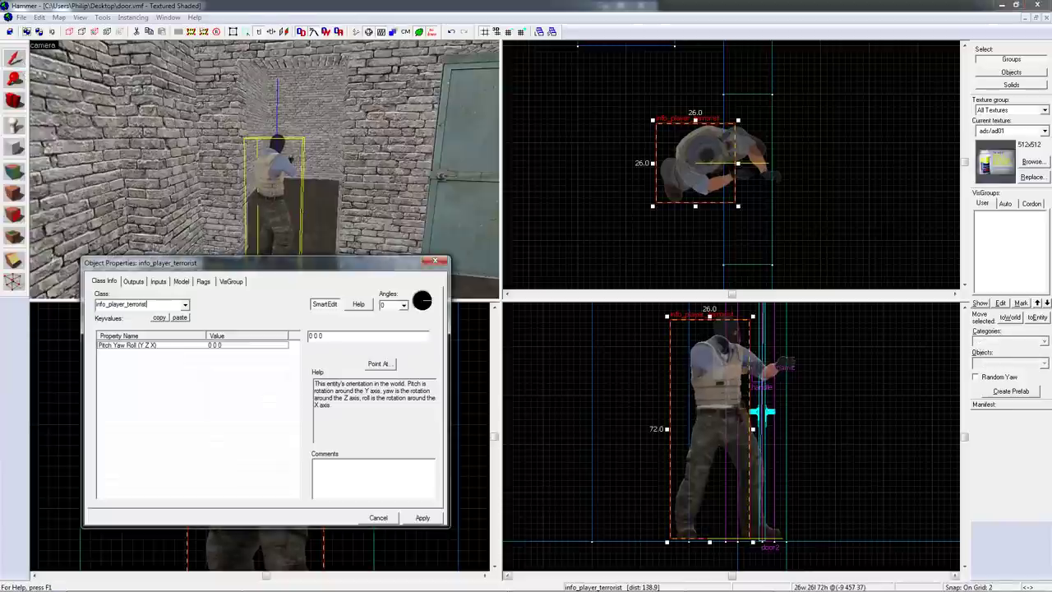
pyautogui.click(148, 304)
pyautogui.write('prop_door')
pyautogui.click(151, 316)
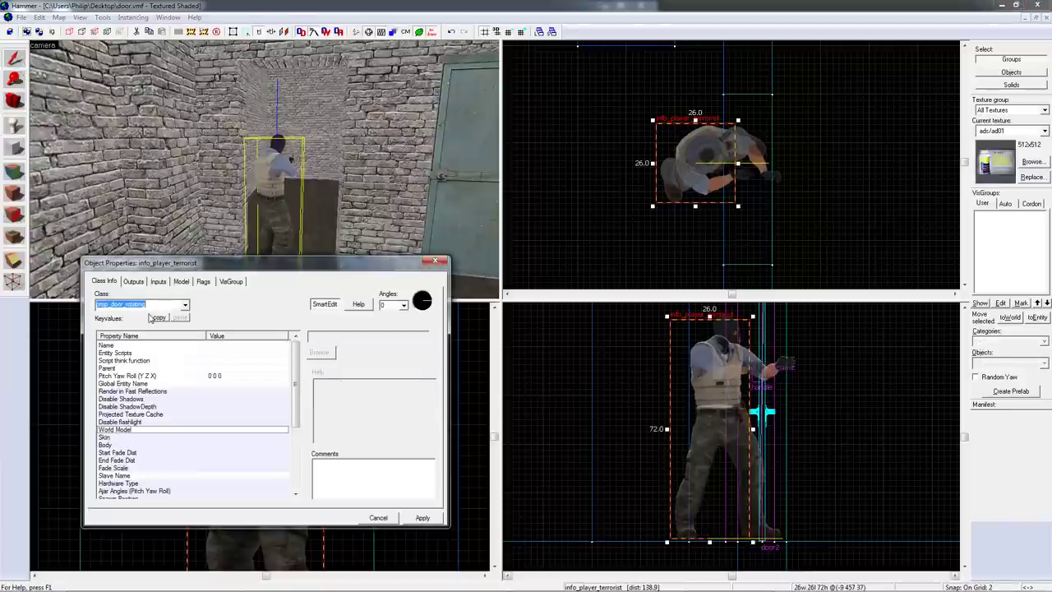
pyautogui.click(422, 518)
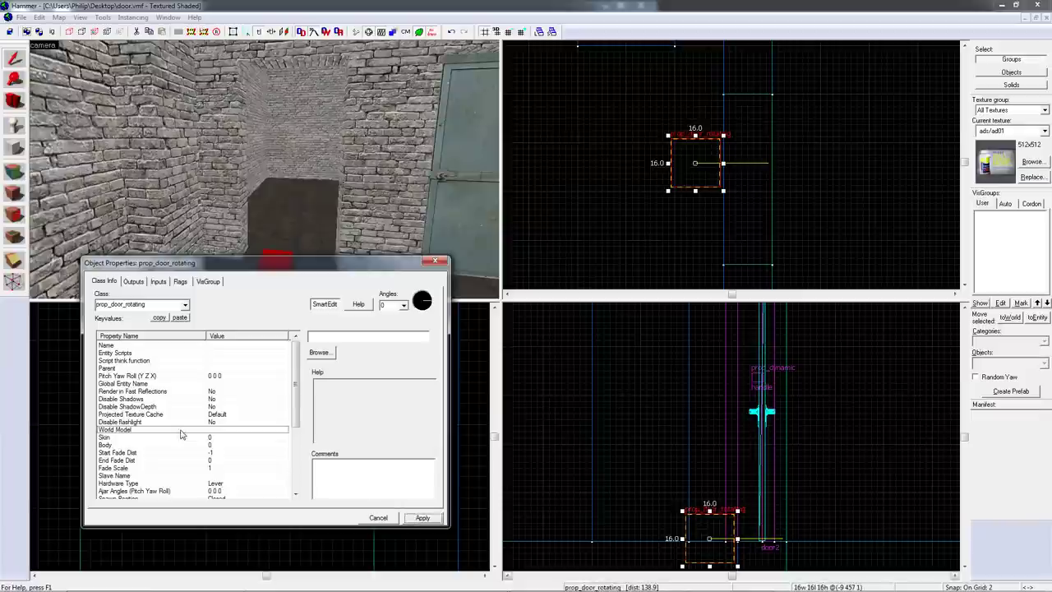
pyautogui.click(319, 352)
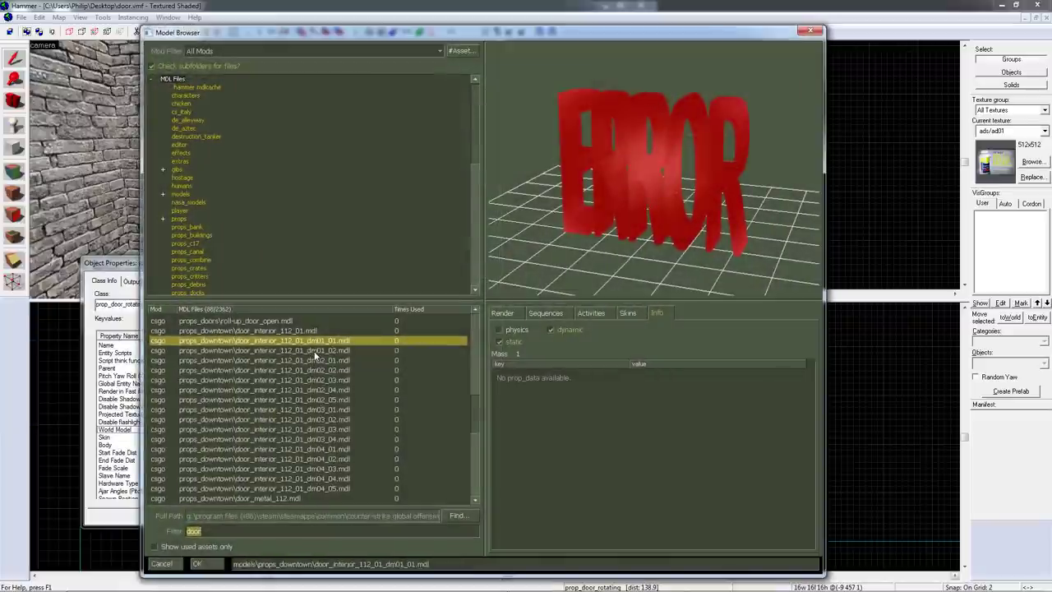
pyautogui.press('BackSpace')
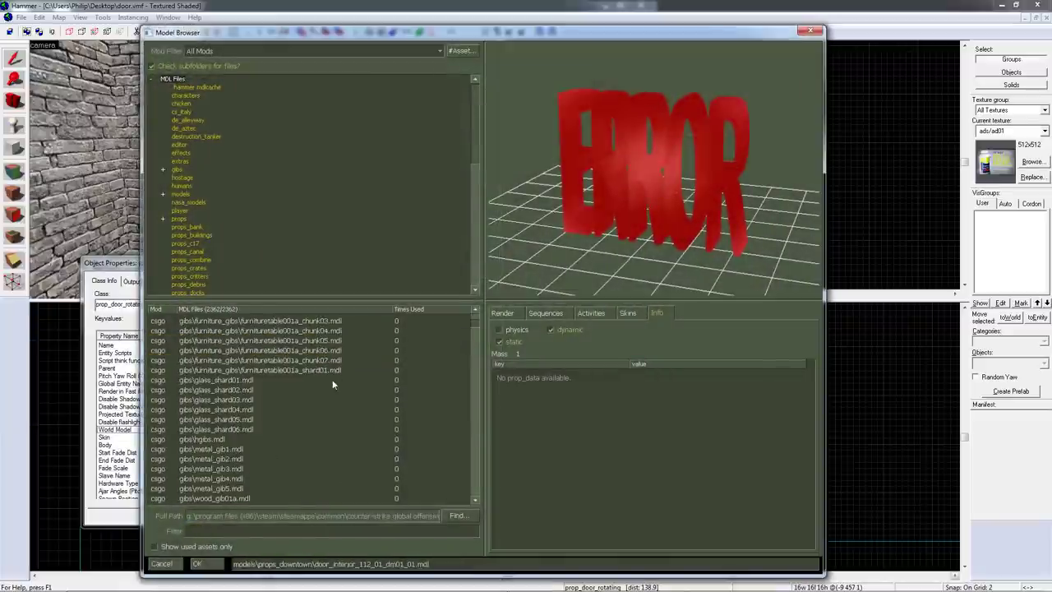
pyautogui.click(808, 32)
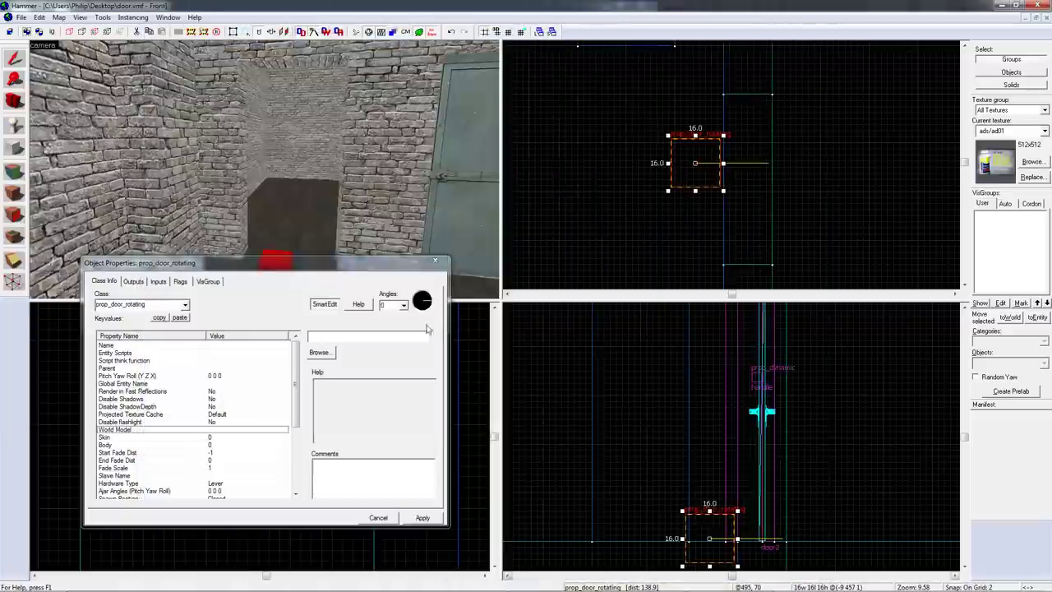
# Filter the models by door, browse them, and assign props_downtown/door_interior_112_01.mdl as the prop_door_rotating's World Model
pyautogui.click(319, 352)
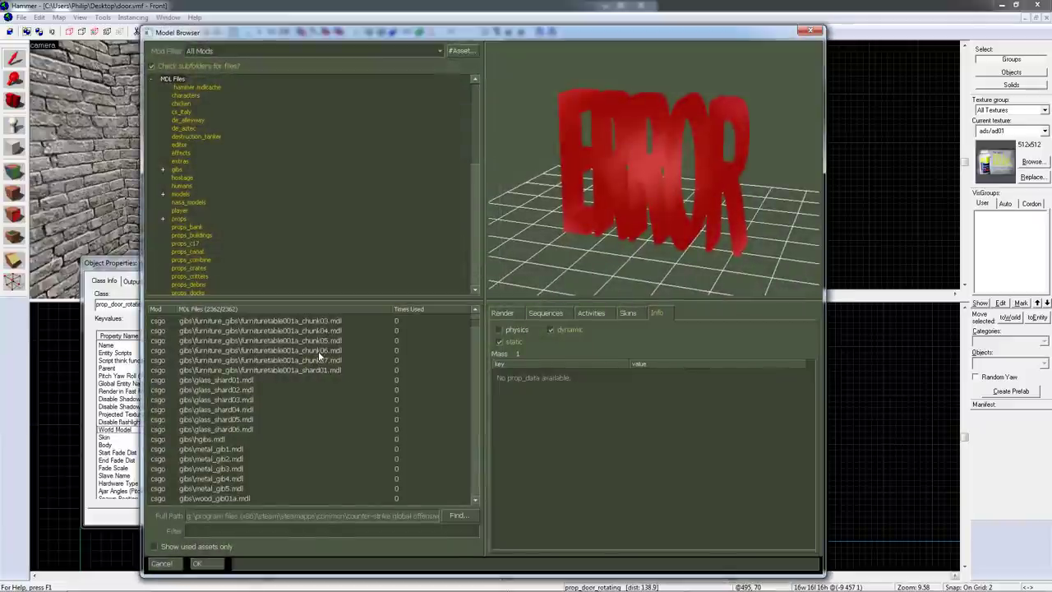
pyautogui.write('door')
pyautogui.click(279, 340)
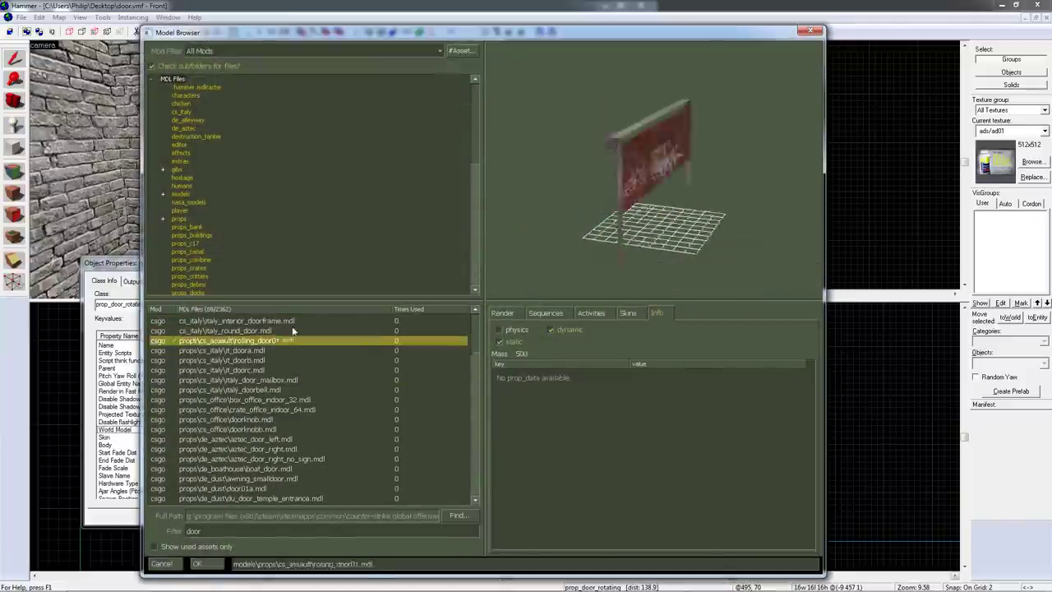
pyautogui.press('Down')
pyautogui.press('Down')
pyautogui.press('Down')
pyautogui.press('Down')
pyautogui.press('Down')
pyautogui.press('Down')
pyautogui.press('Down')
pyautogui.press('Down')
pyautogui.press('Down')
pyautogui.press('Down')
pyautogui.press('Down')
pyautogui.press('Down')
pyautogui.press('Down')
pyautogui.press('Down')
pyautogui.press('Down')
pyautogui.press('Down')
pyautogui.press('Down')
pyautogui.press('Down')
pyautogui.press('Down')
pyautogui.press('Down')
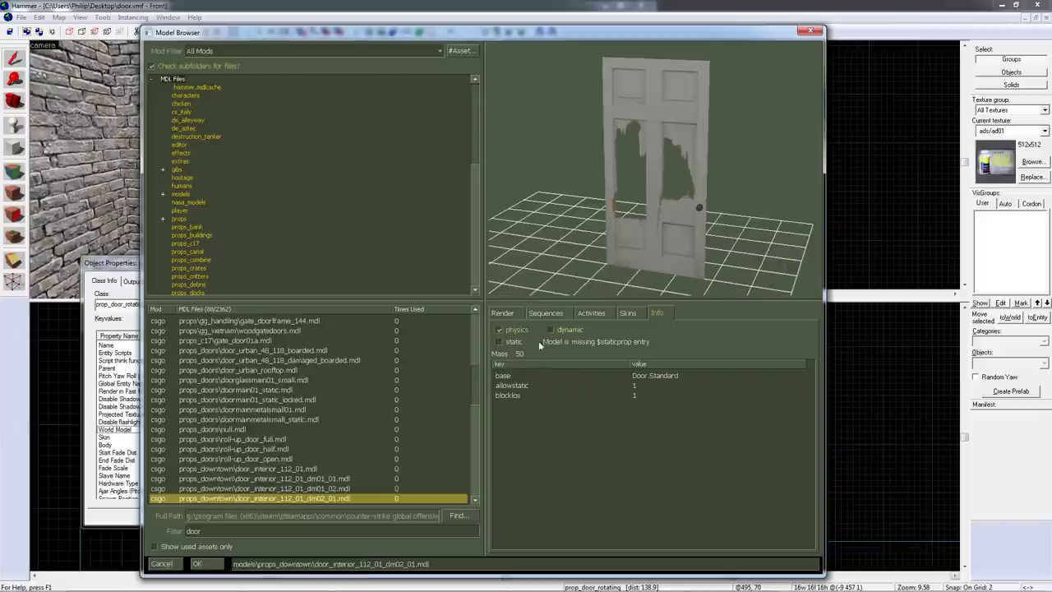
pyautogui.press('Up')
pyautogui.press('Up')
pyautogui.press('Up')
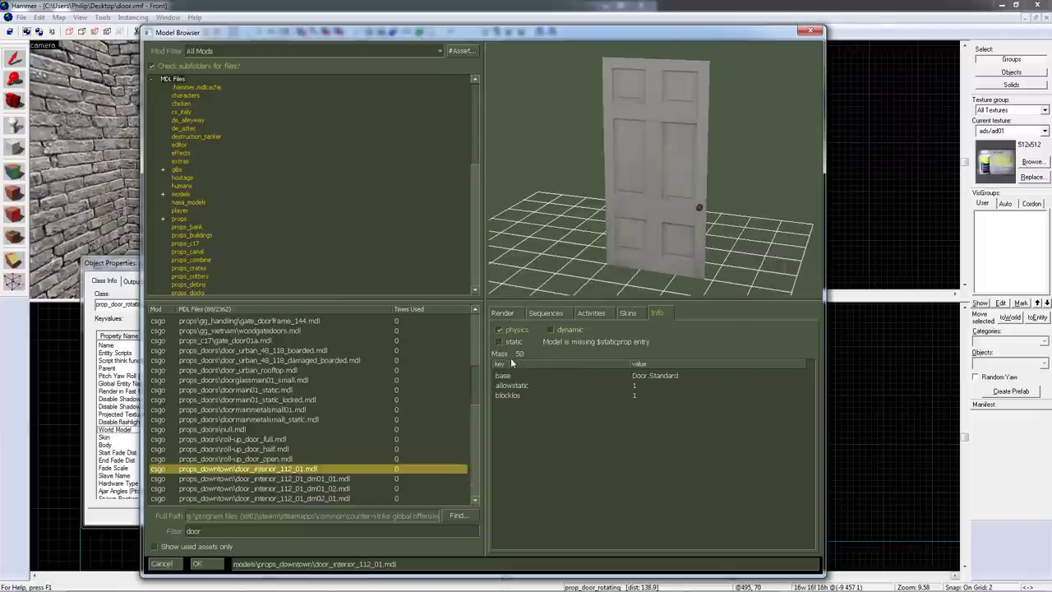
pyautogui.press('Return')
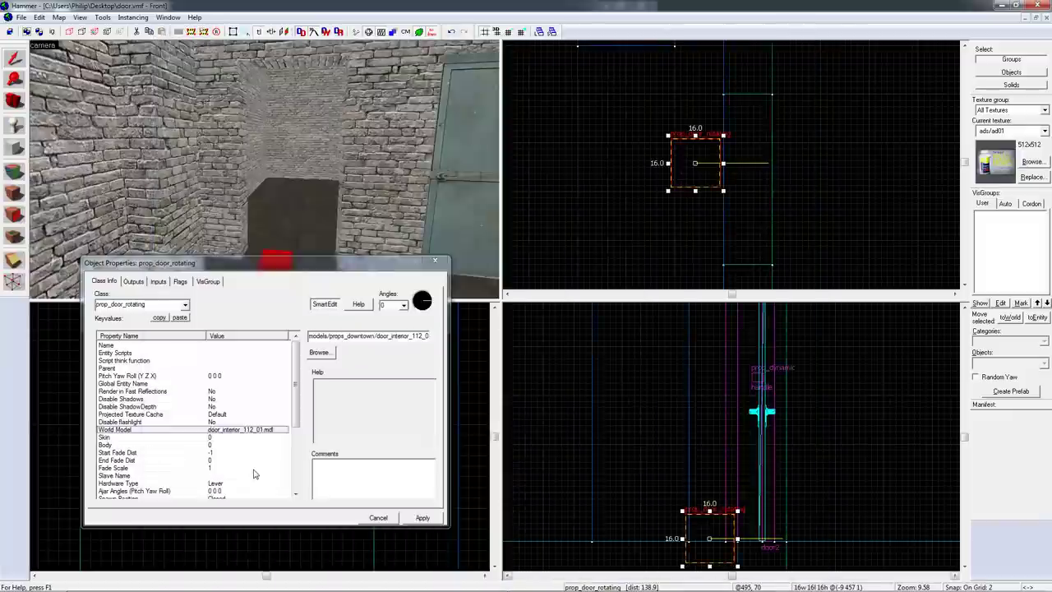
pyautogui.click(421, 518)
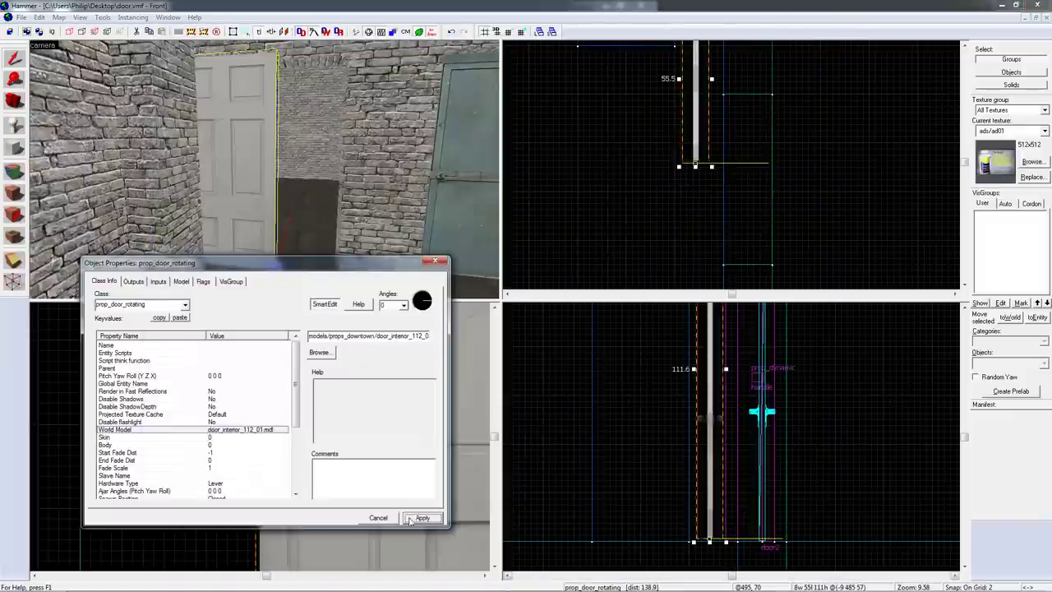
# Move the white prop door into the empty doorway, align its hinge with the doorway edge, and test opening it in the game
pyautogui.click(435, 264)
pyautogui.moveTo(696, 105); pyautogui.dragTo(749, 209)
pyautogui.scroll(-3, 750, 197)
pyautogui.scroll(8, 758, 248)
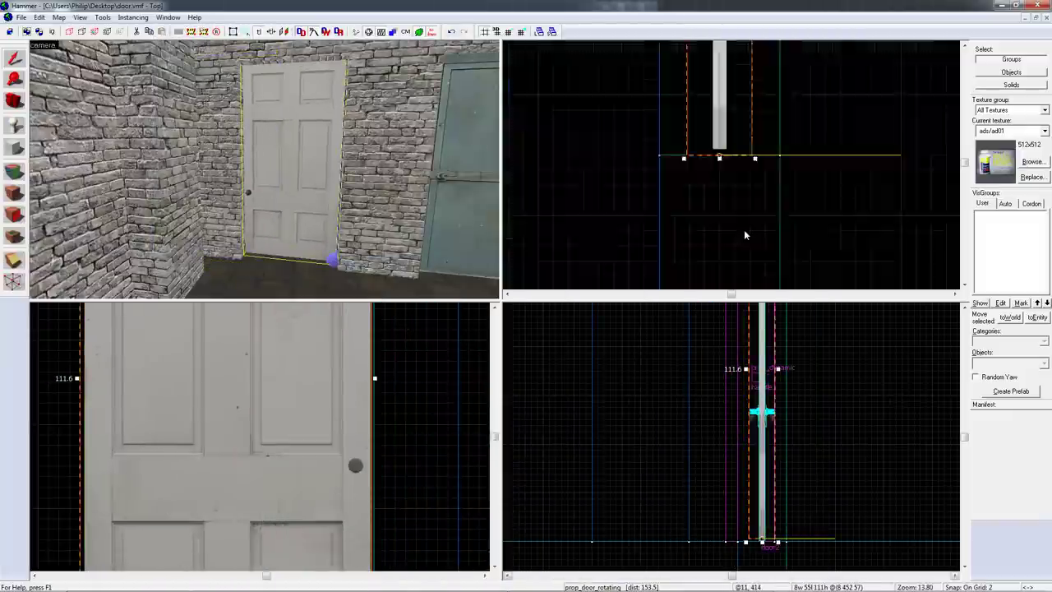
pyautogui.scroll(5, 728, 187)
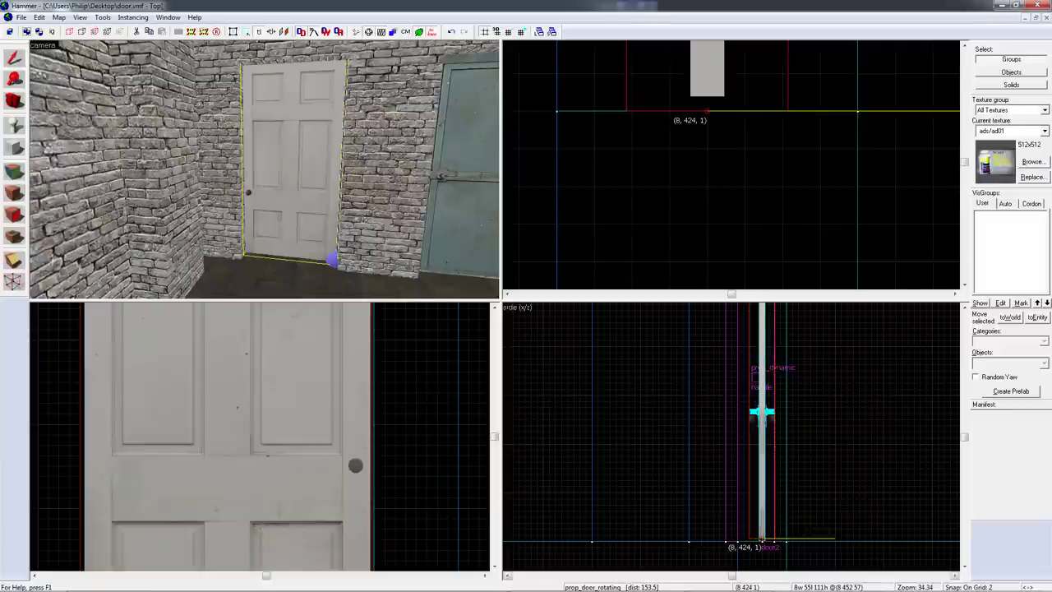
pyautogui.scroll(-6, 697, 146)
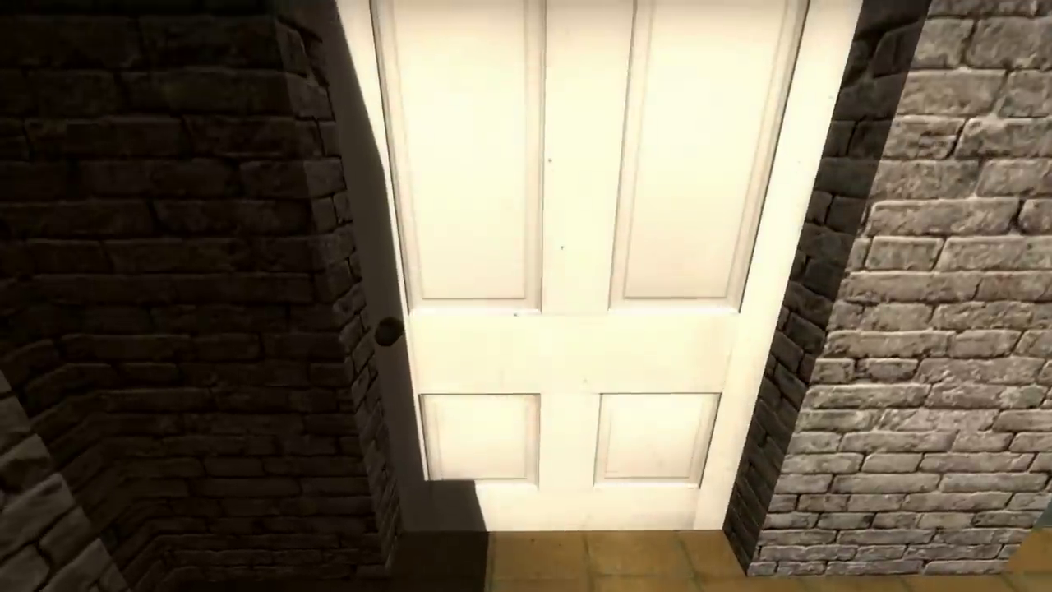
pyautogui.press('e')
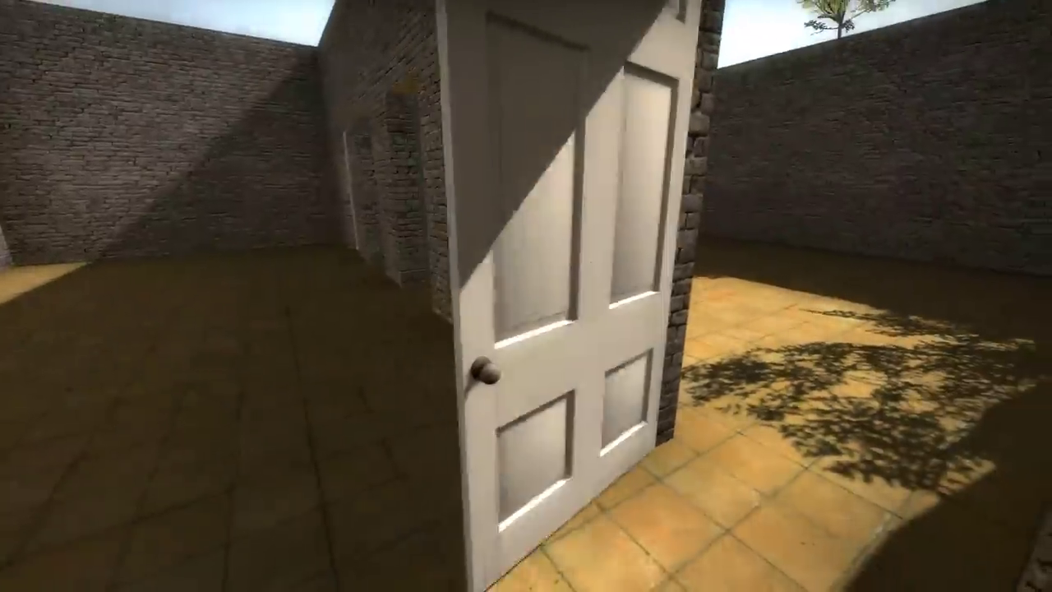
# Enable the Start Breakable flag for the prop_door_rotating
pyautogui.click(463, 195)
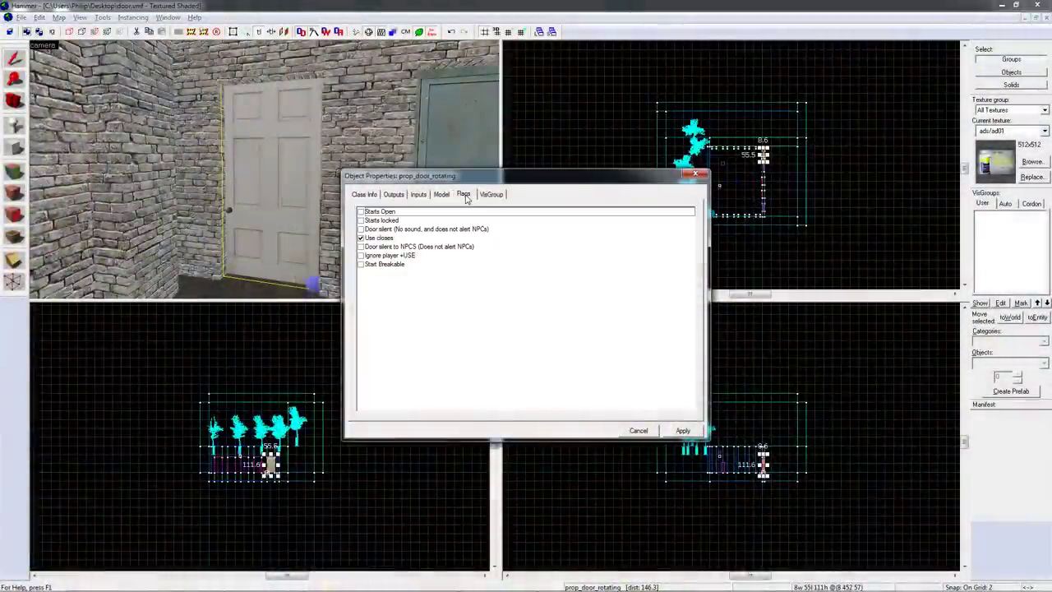
pyautogui.click(360, 263)
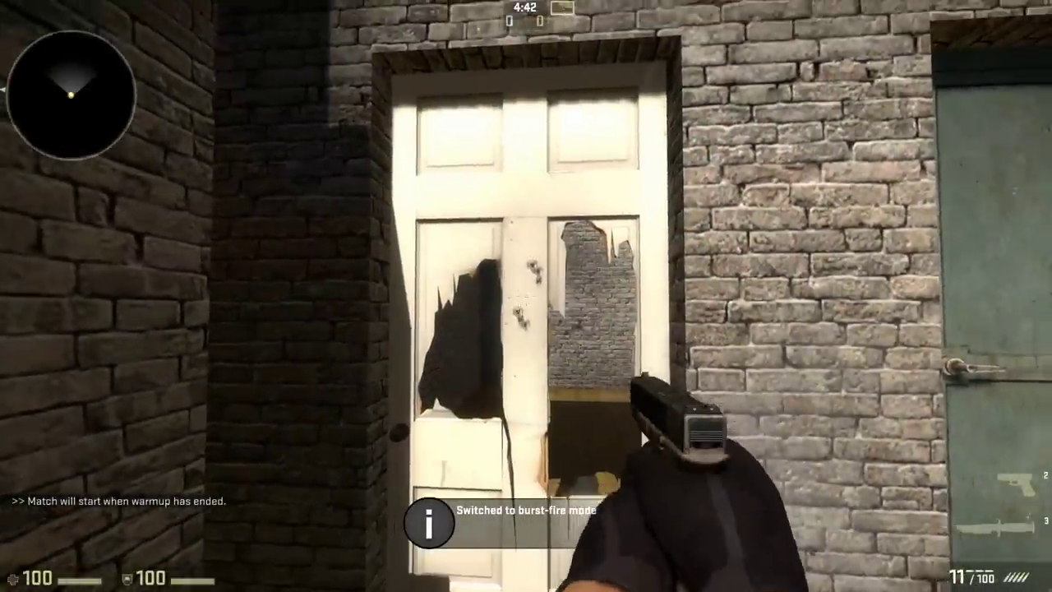
# Shoot the white door in the game to test how it breaks, reload, and step back
pyautogui.click(526, 296)
pyautogui.click(526, 296)
pyautogui.click(526, 296)
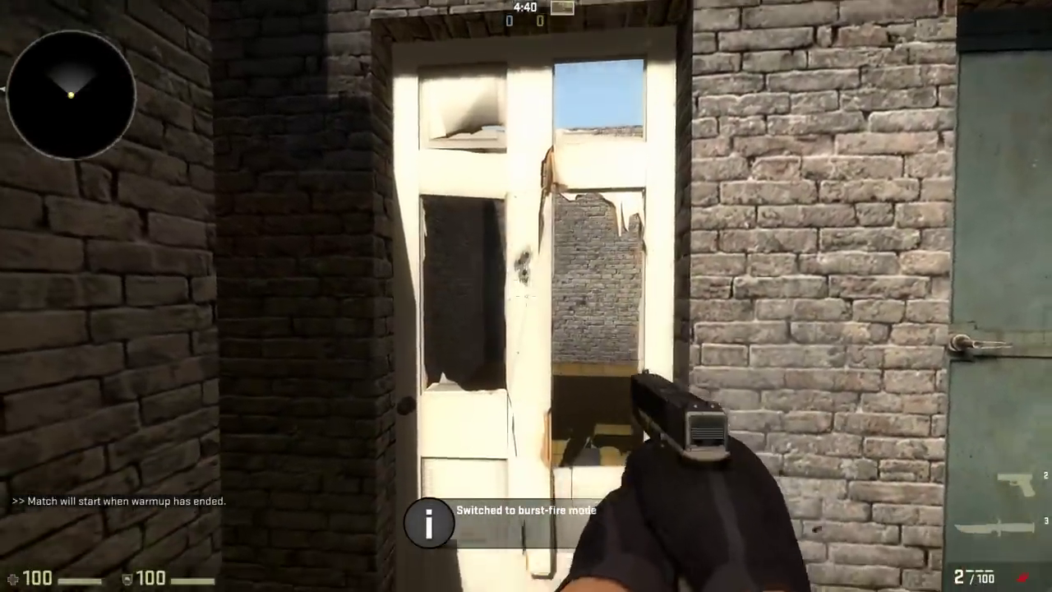
pyautogui.press('r')
pyautogui.press('s')
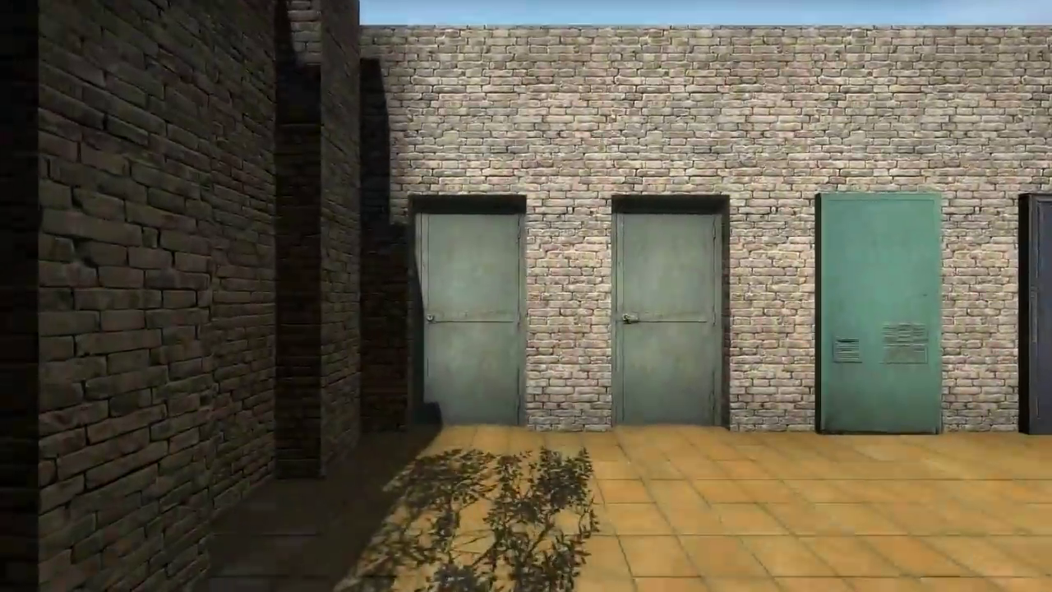